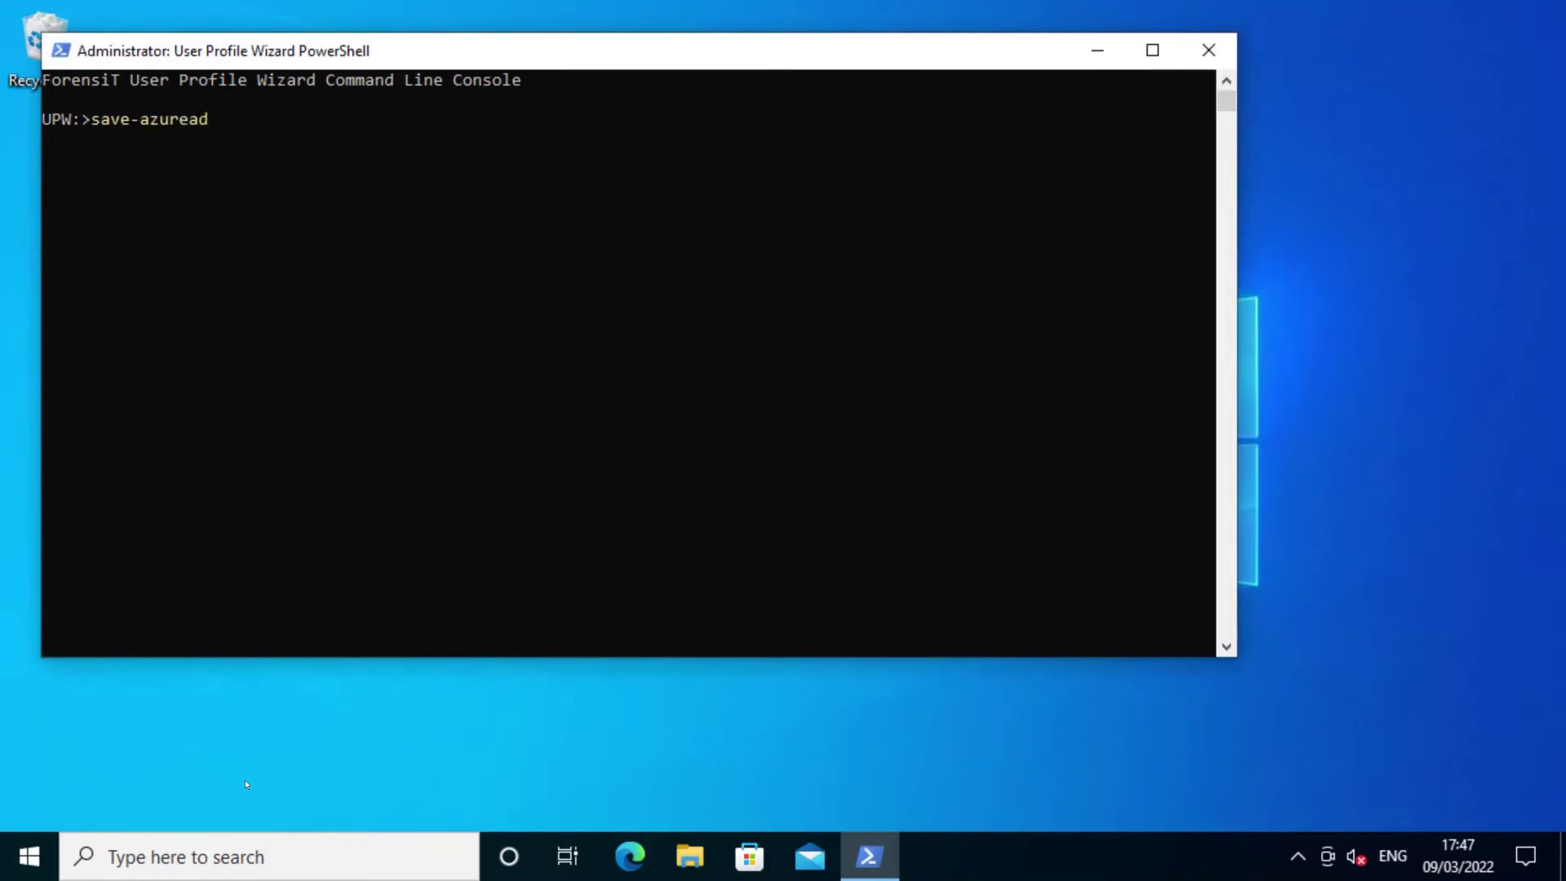
Start entering the save-azureaduser.ps1 command at the UPW prompt in the administrator console.
type("user.ps1")
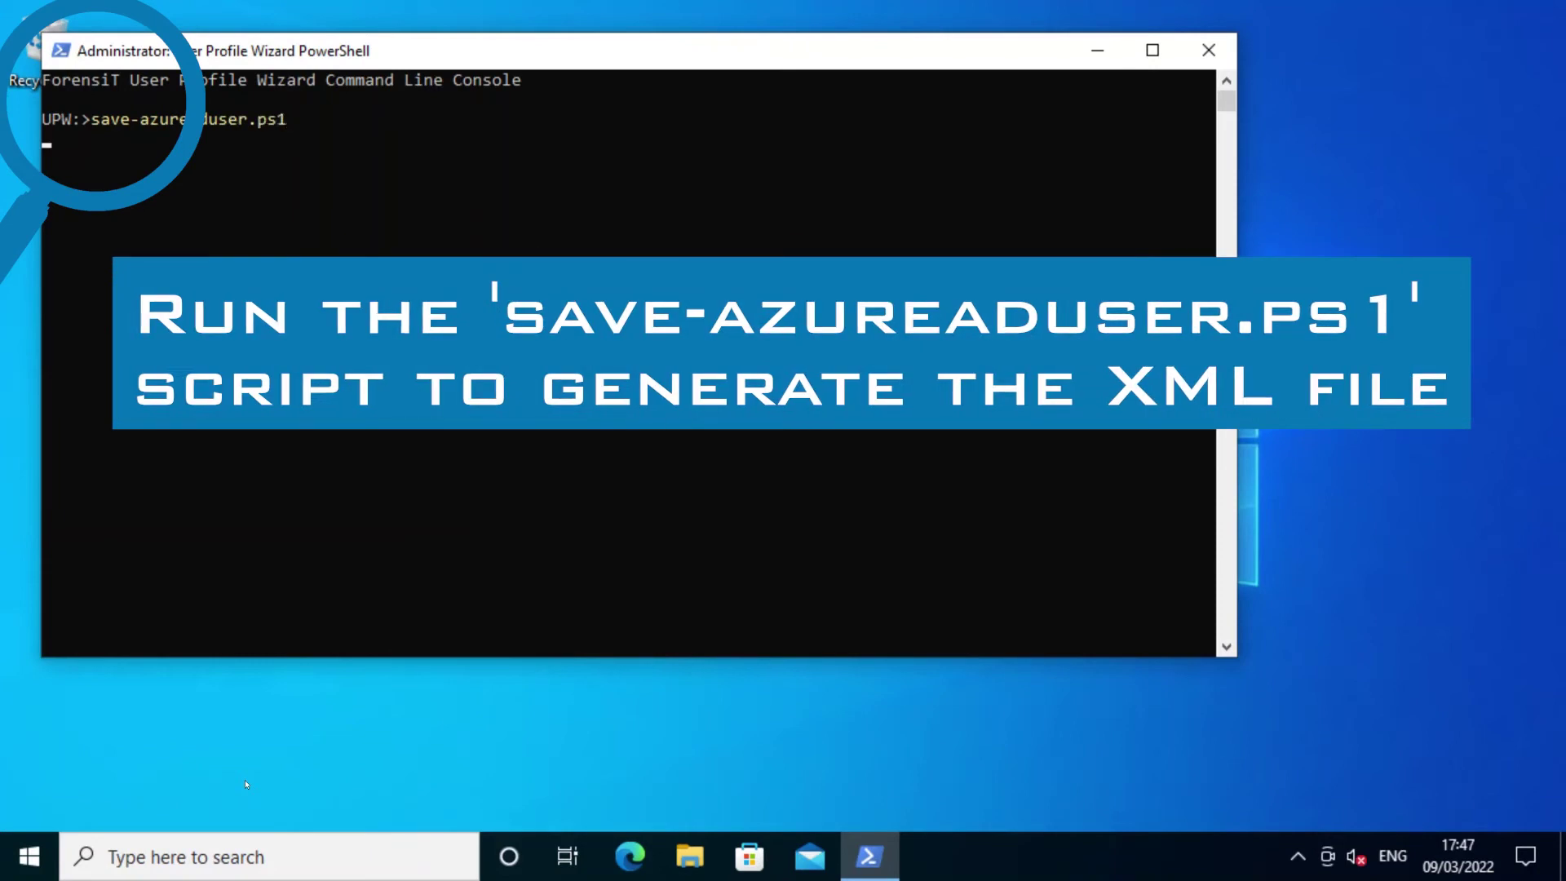
type("y")
Approve installing the AzureAD module and NuGet provider, then enter the tenant admin e-mail.
key("Return")
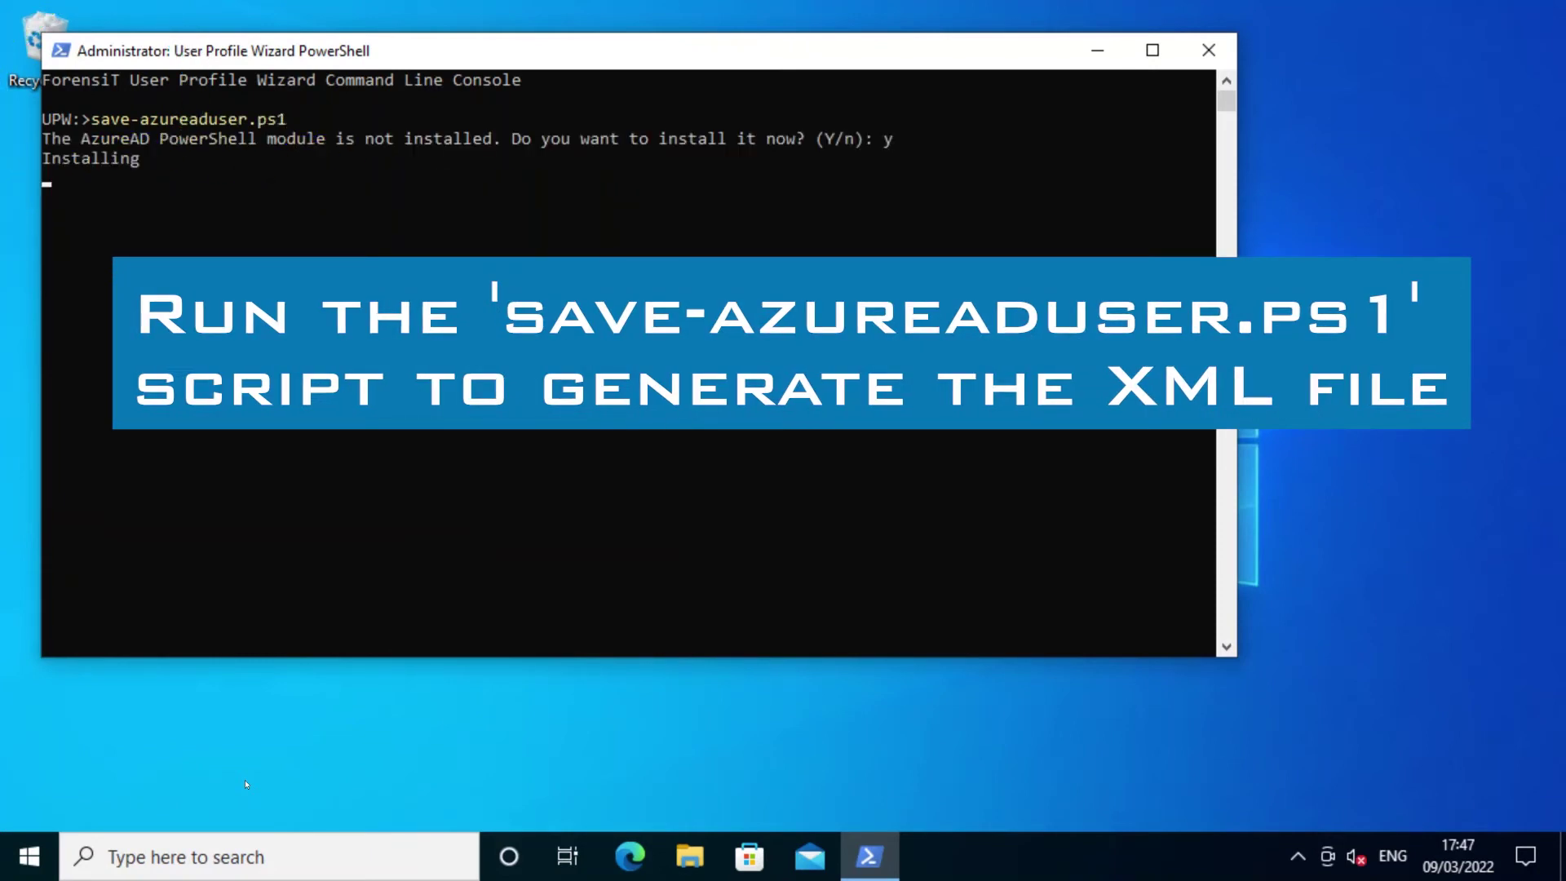
type("y")
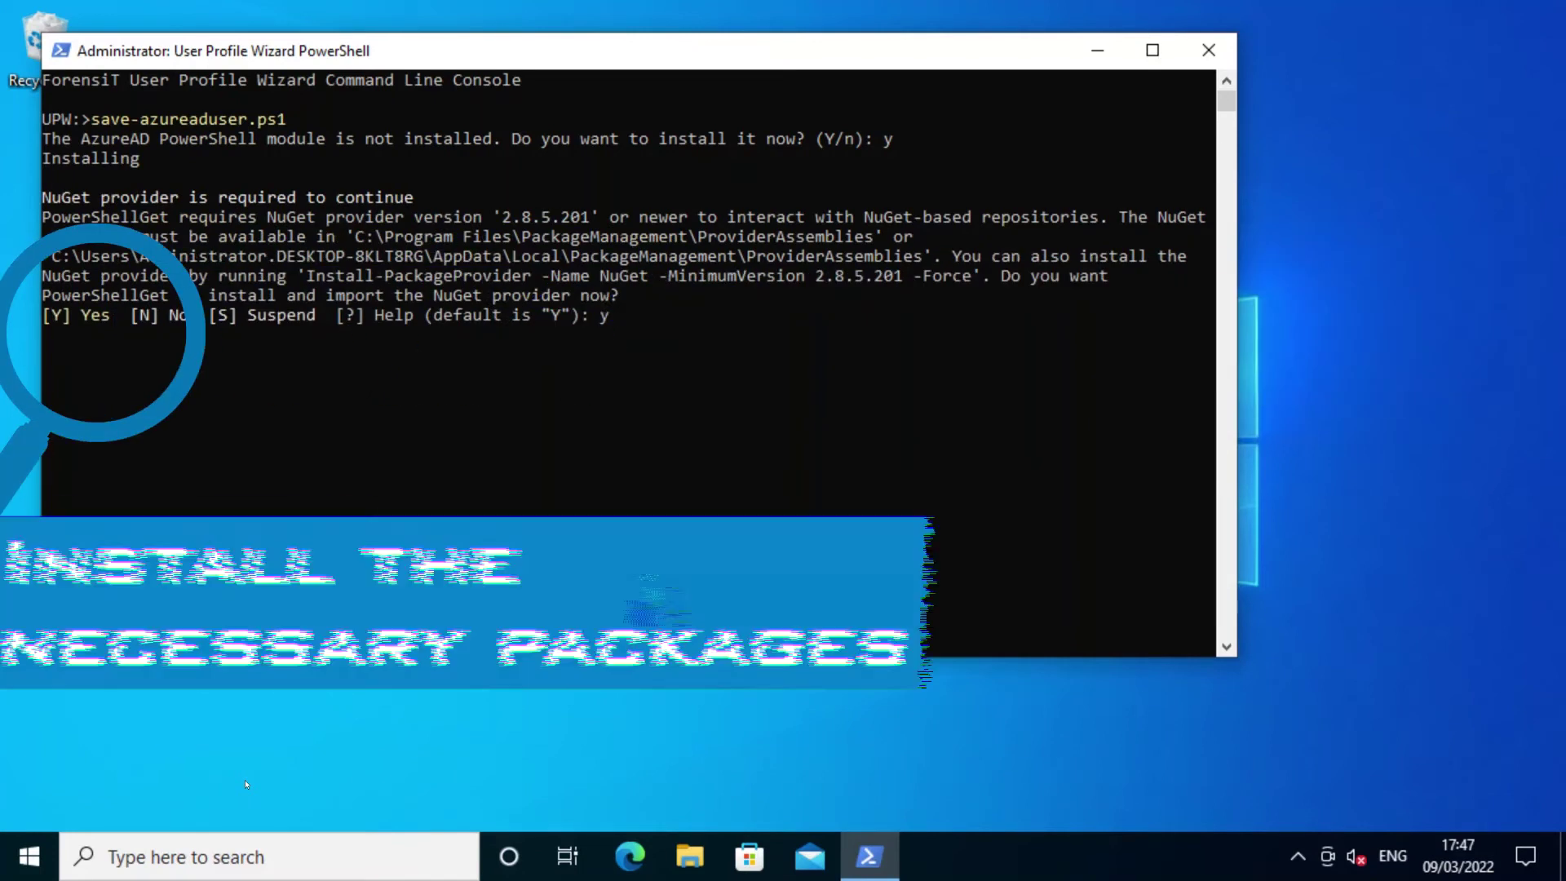
key("Return")
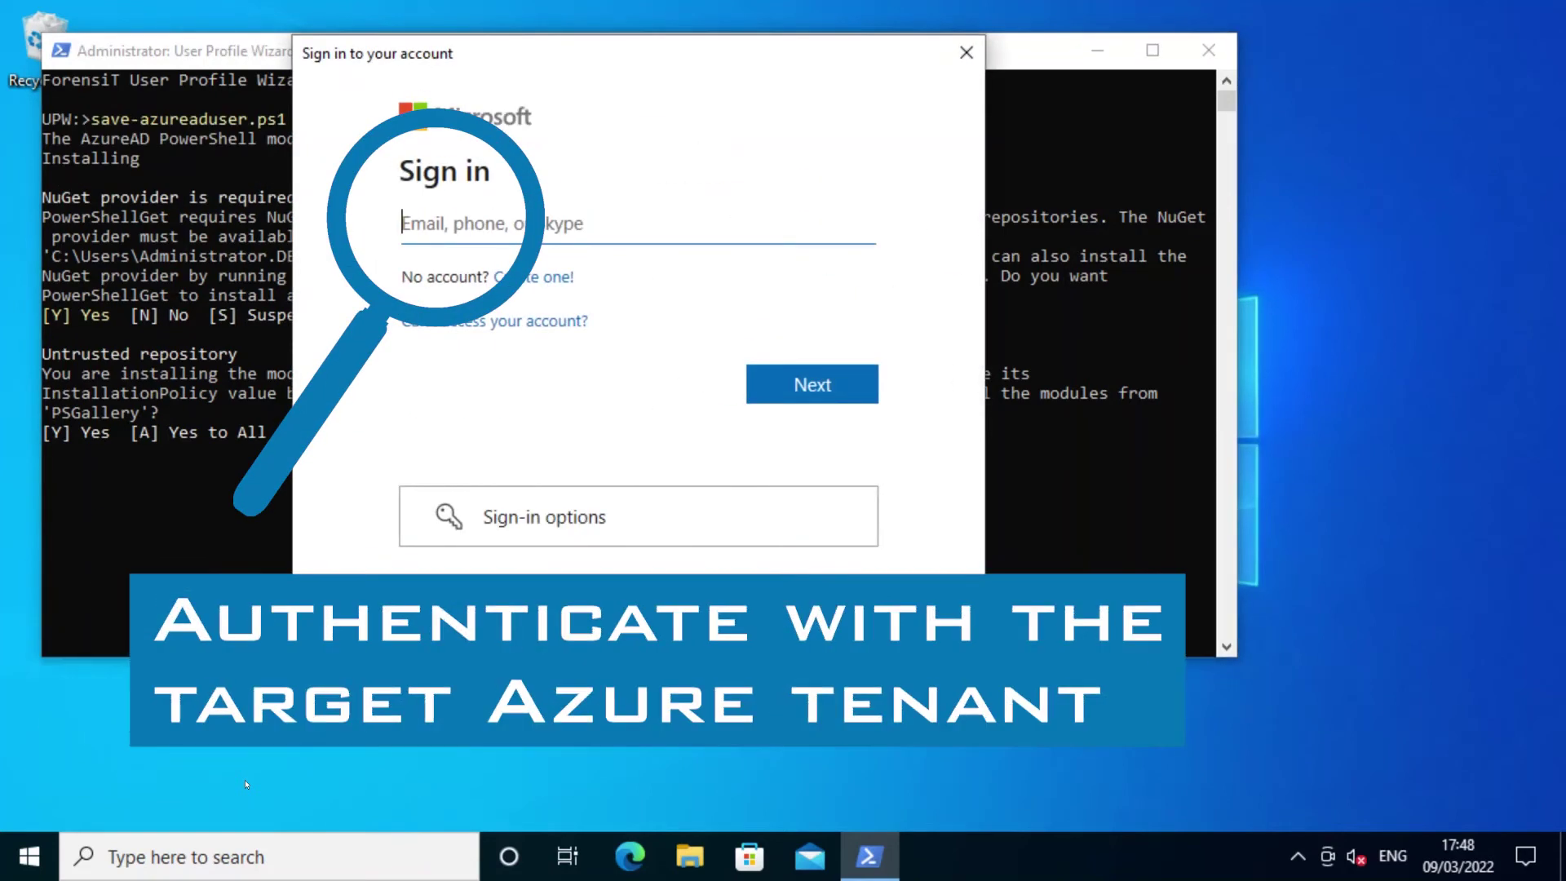
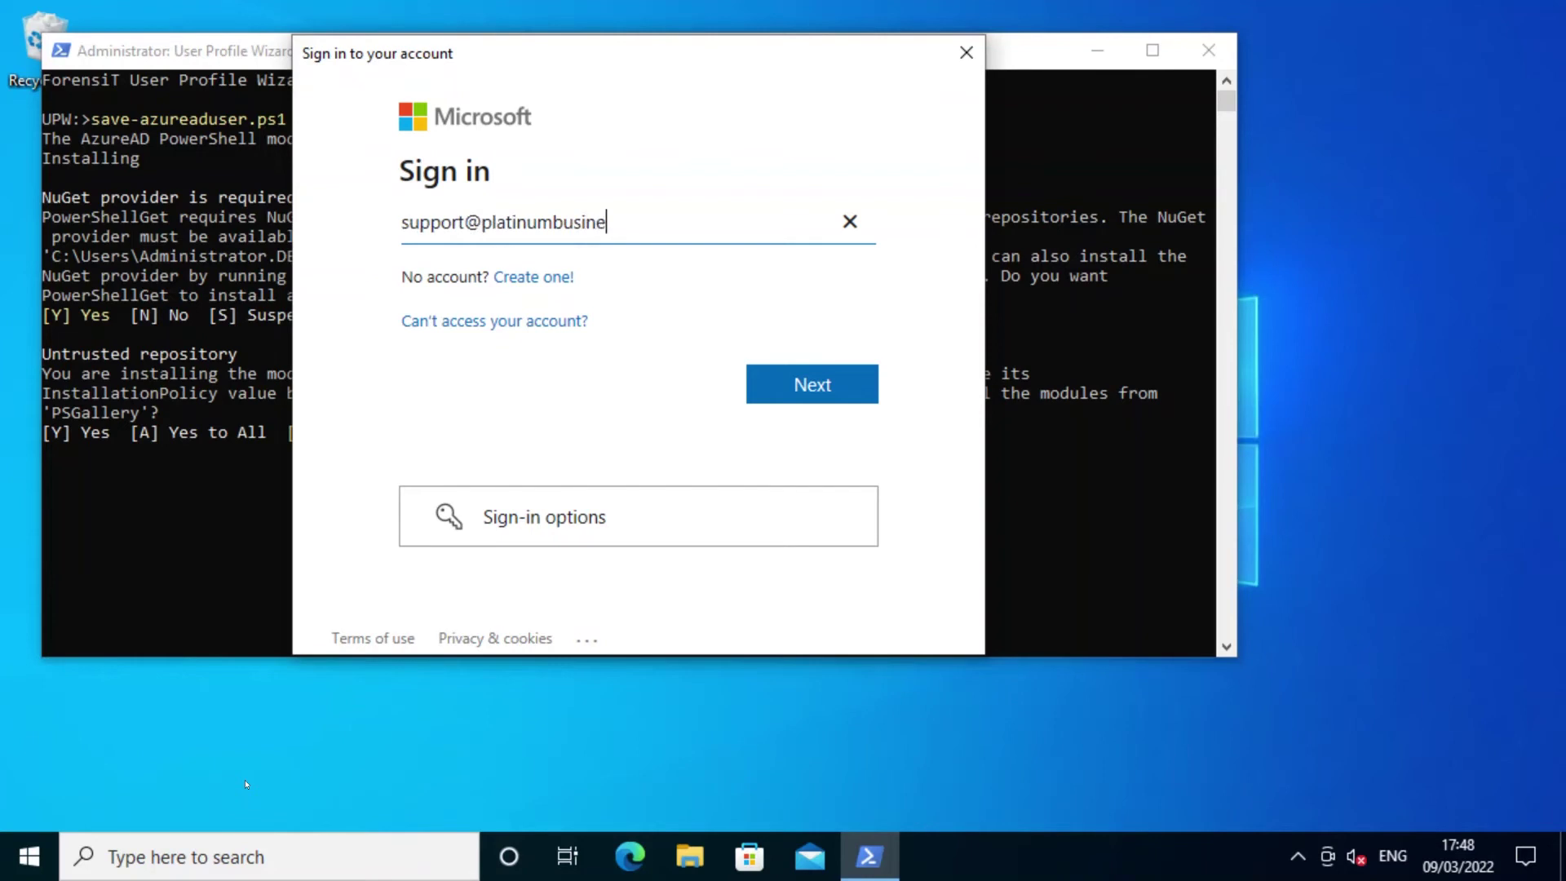
Finish signing in with the tenant admin password to save ForensiTAzureID.xml, then close the console.
key("Return")
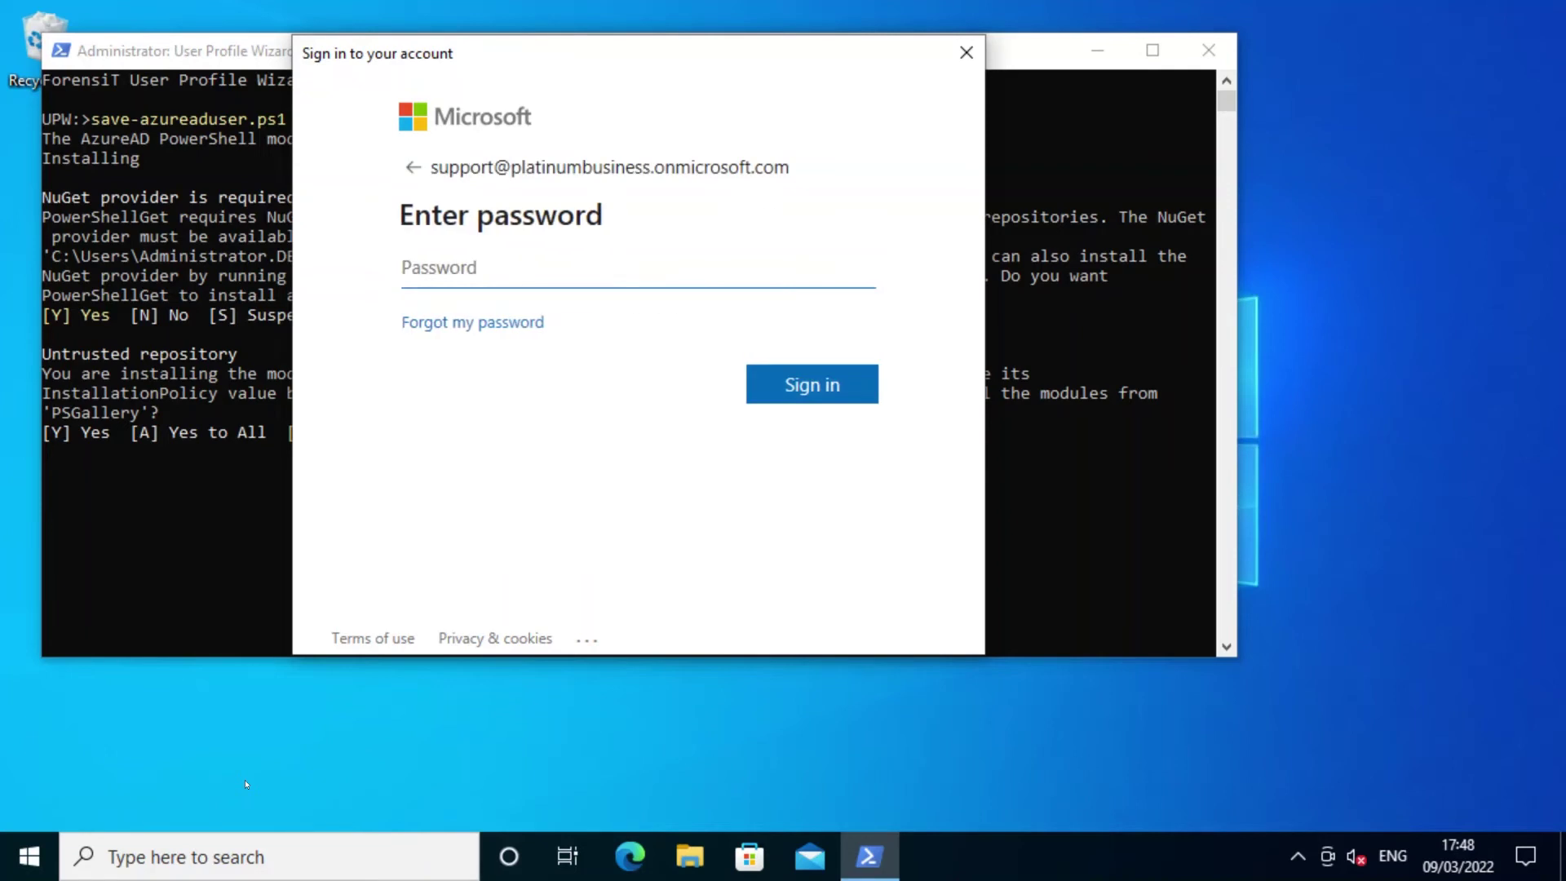
type("*************")
key("Return")
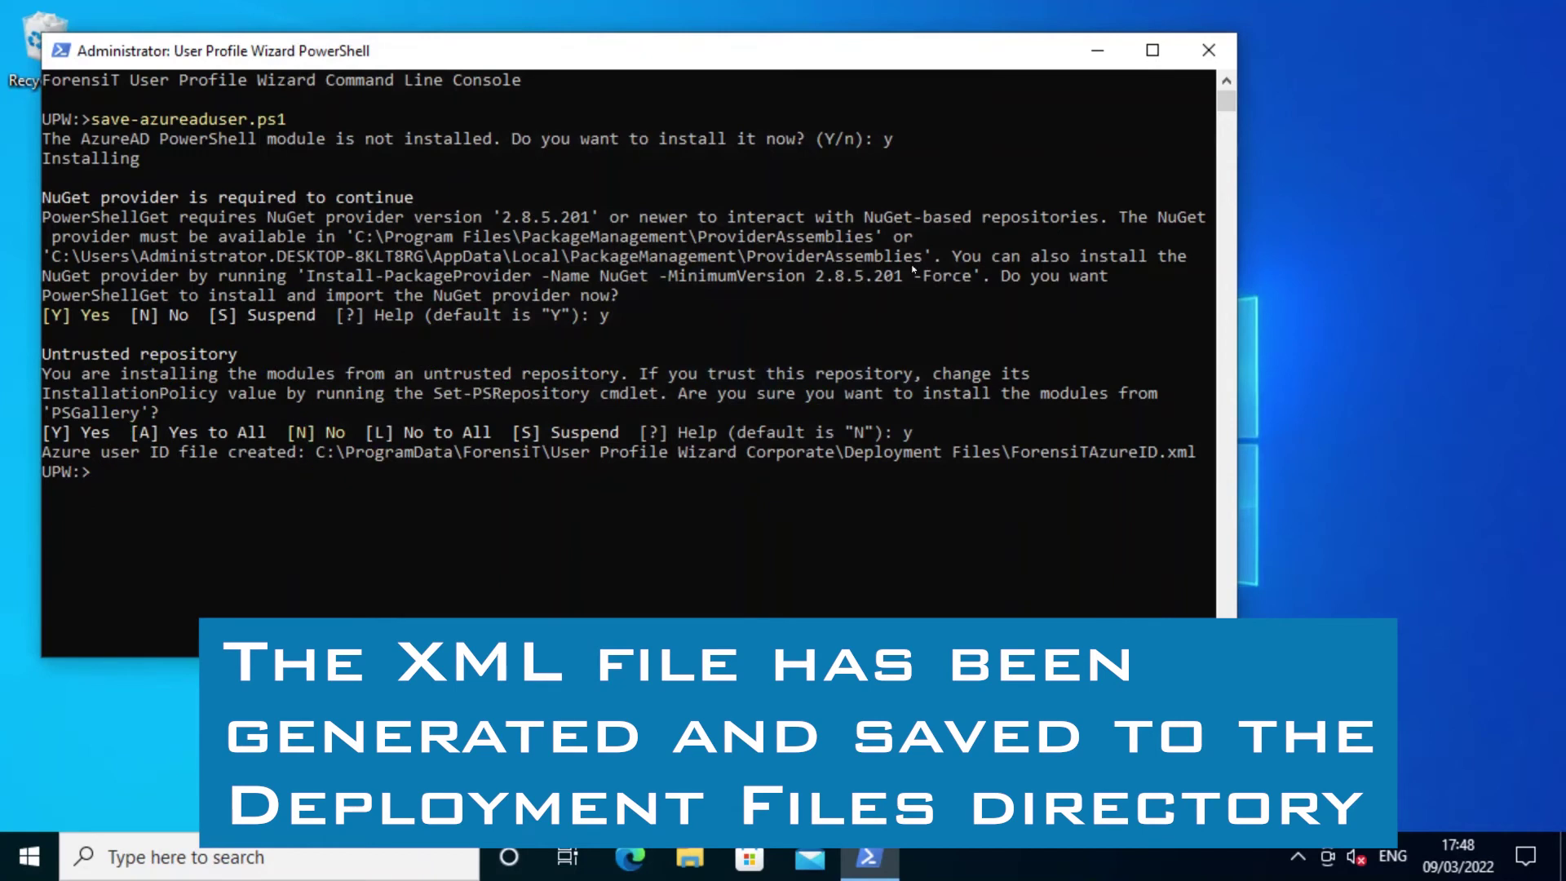
left_click(1207, 50)
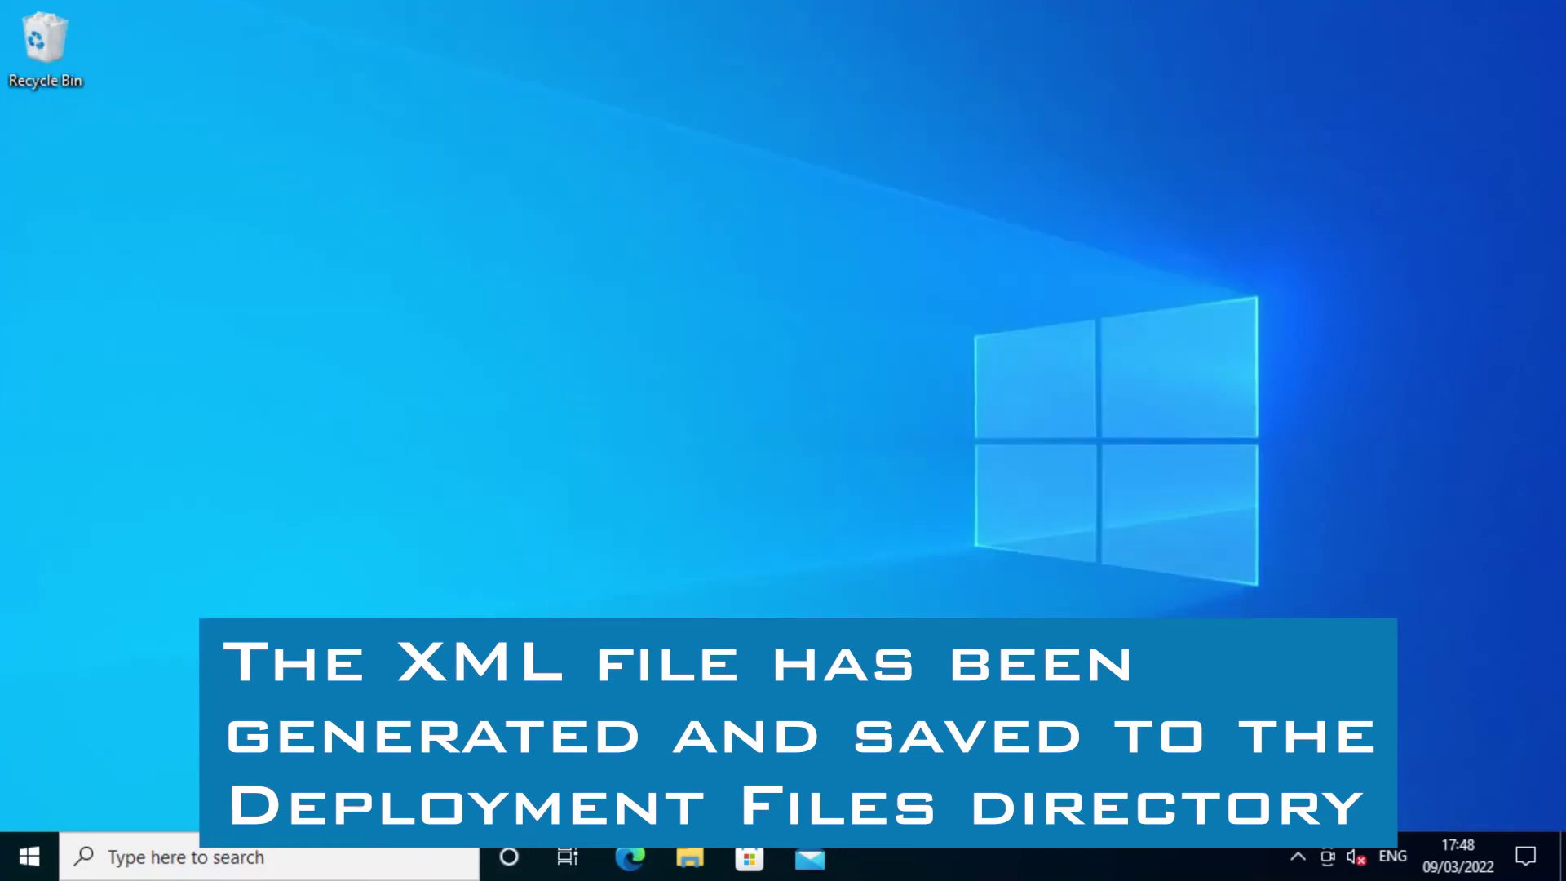
Launch the Deployment Kit and create a new migration project named Azure2Azure.
left_click(27, 856)
left_click(175, 655)
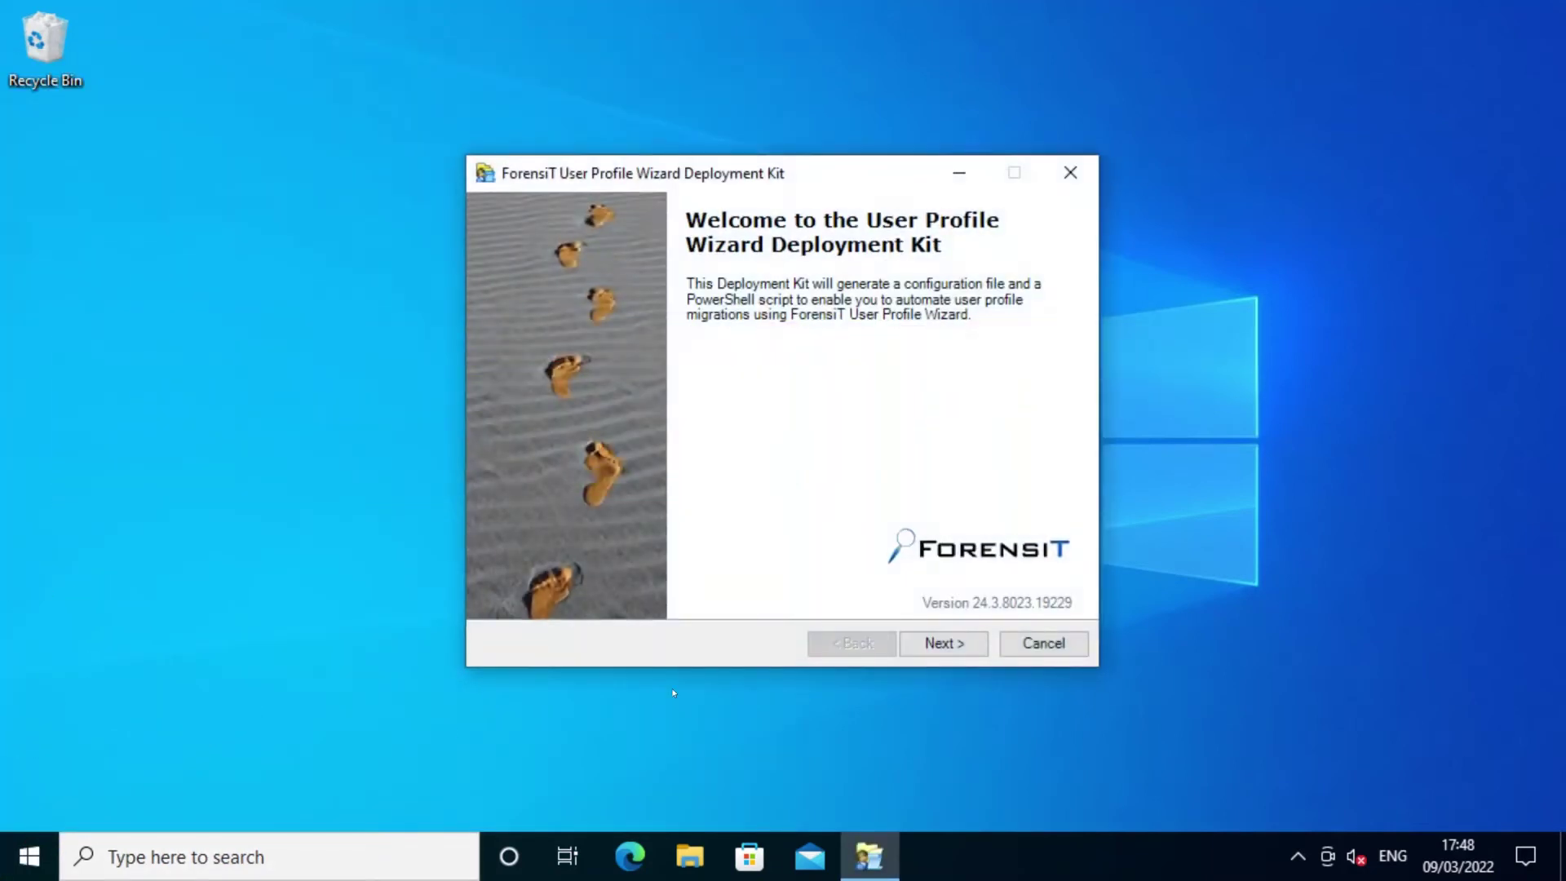
left_click(908, 647)
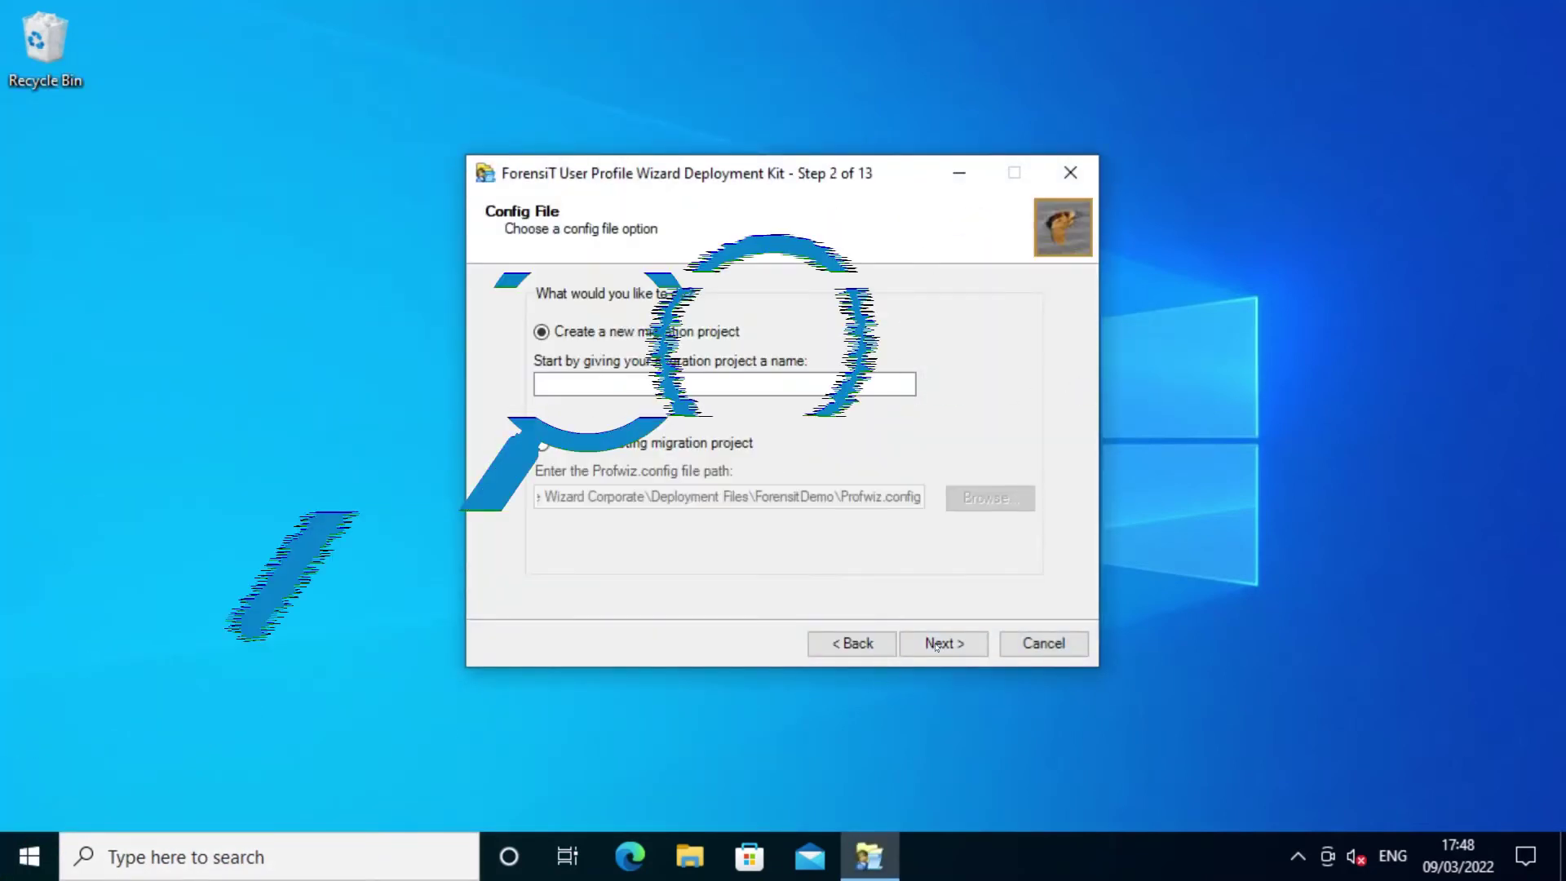
left_click(679, 386)
type("Azure2Azure")
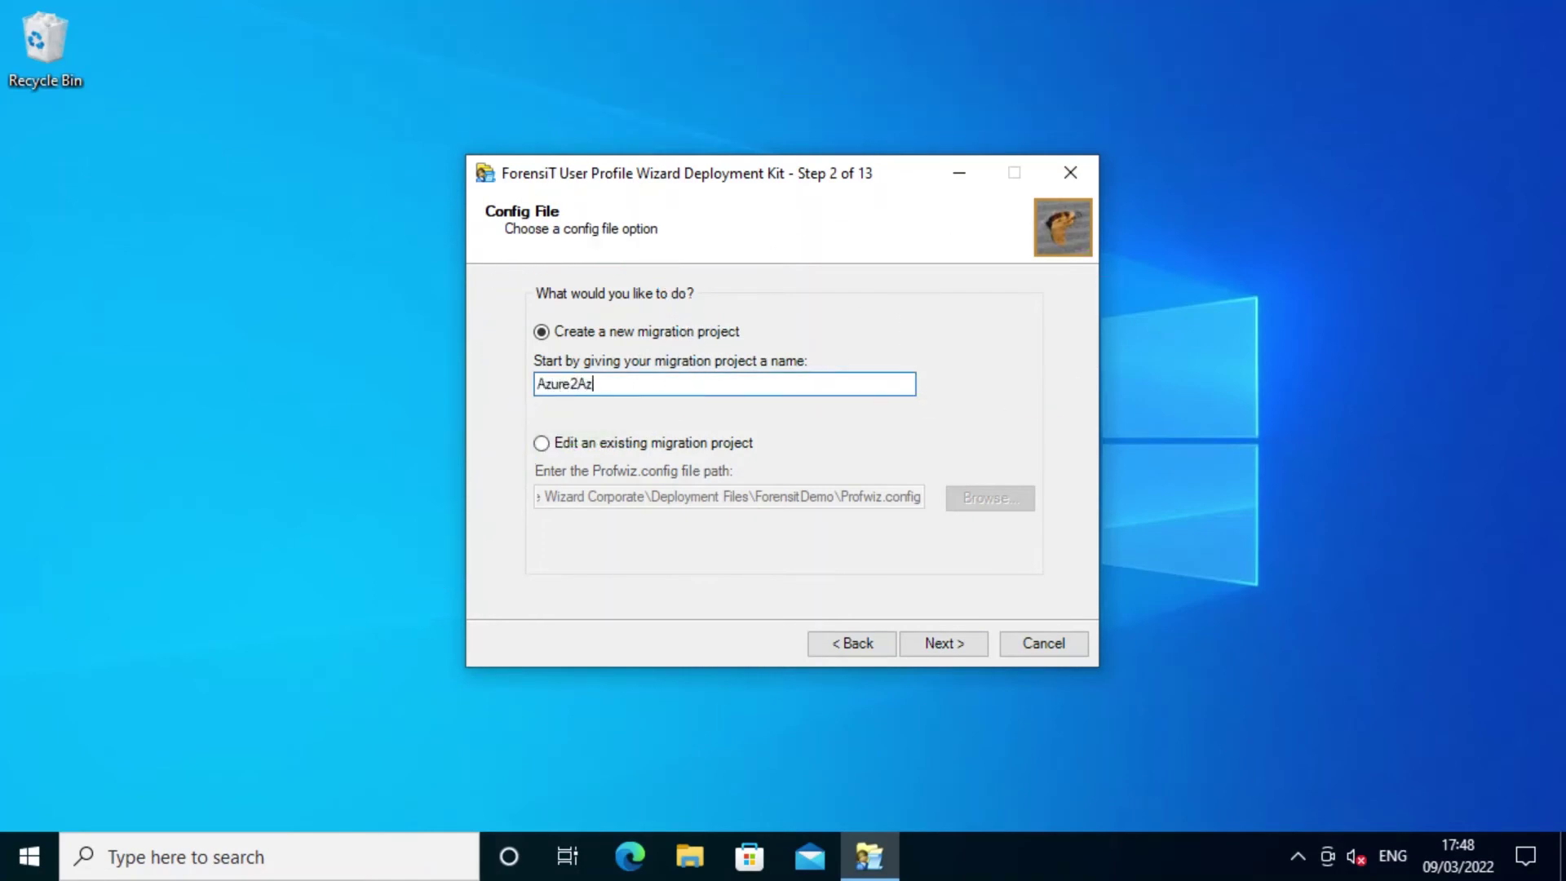
left_click(922, 643)
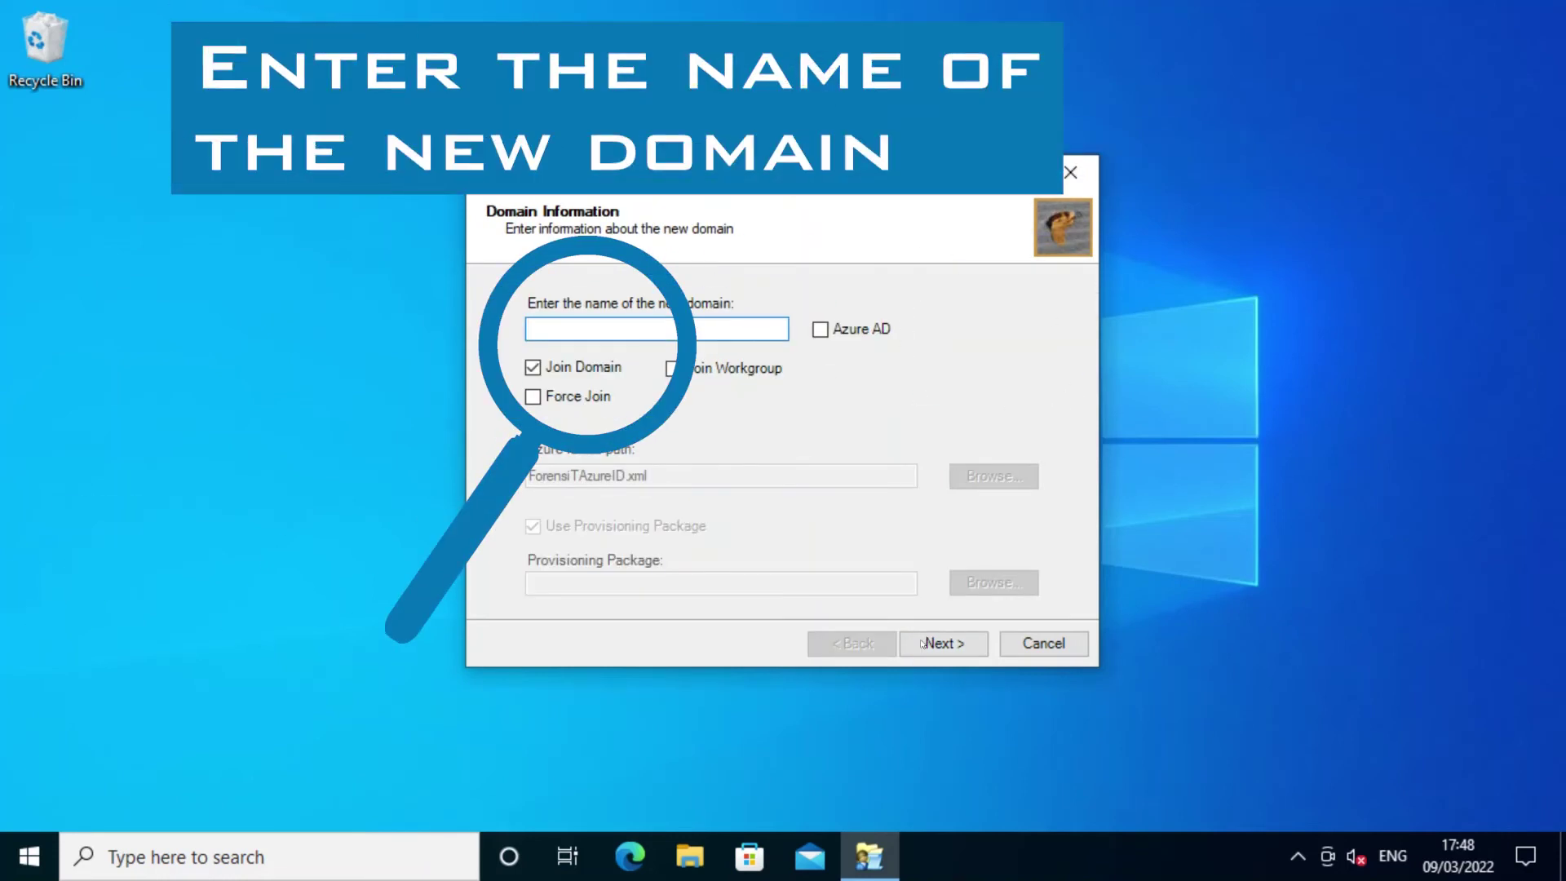
Target Azure AD domain platinumbusiness.onmicrosoft.com using ForensiTAzureID.xml and MyProvisioningPackage.
type("platinumbusin")
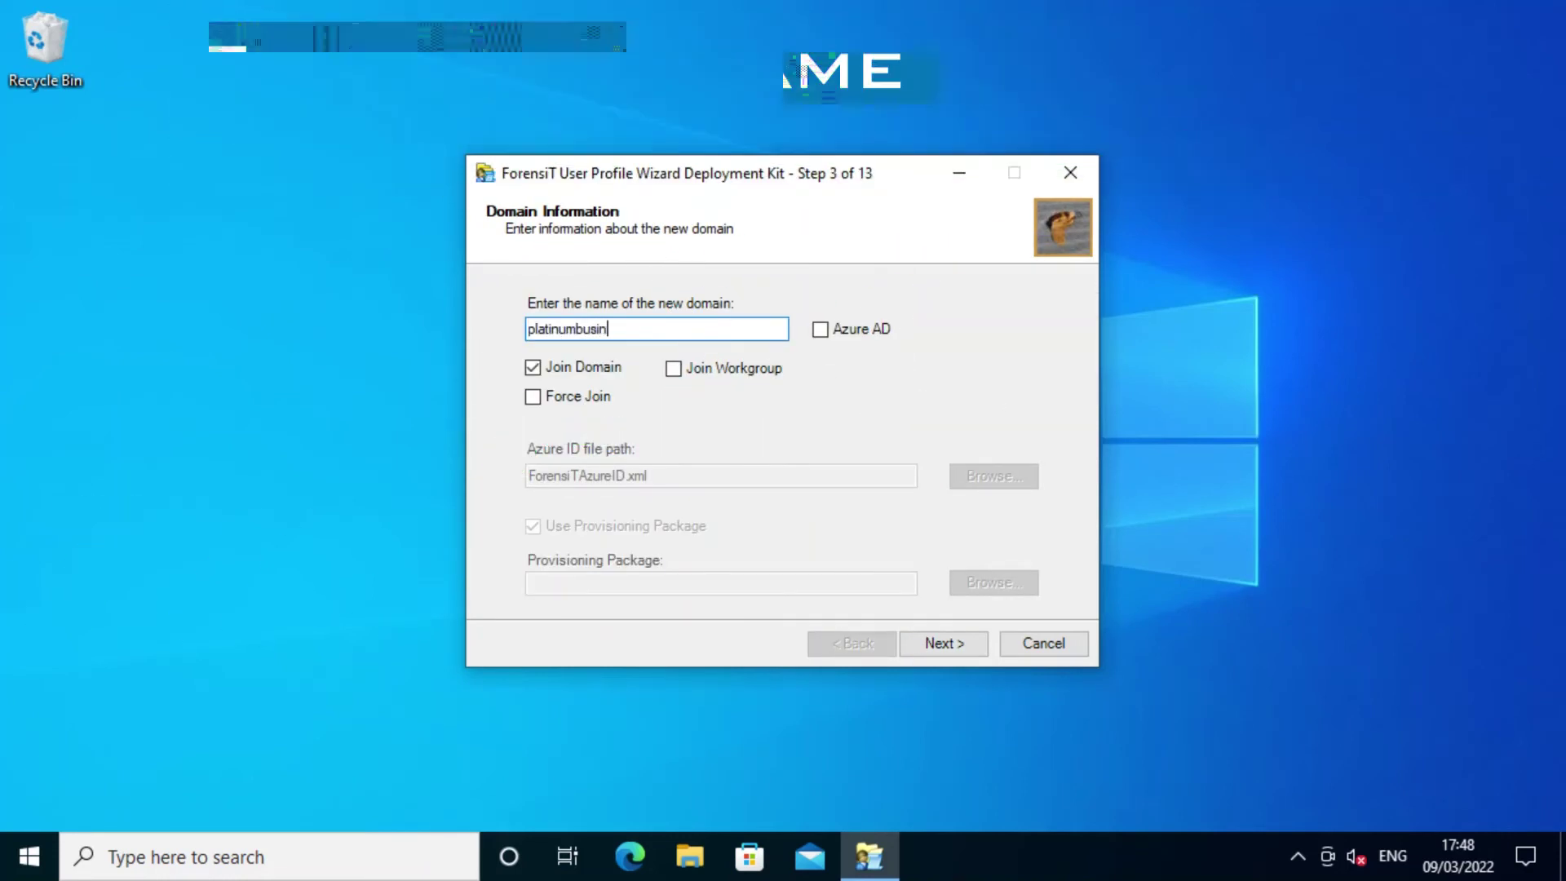
type("ess.onmicrosoft.com")
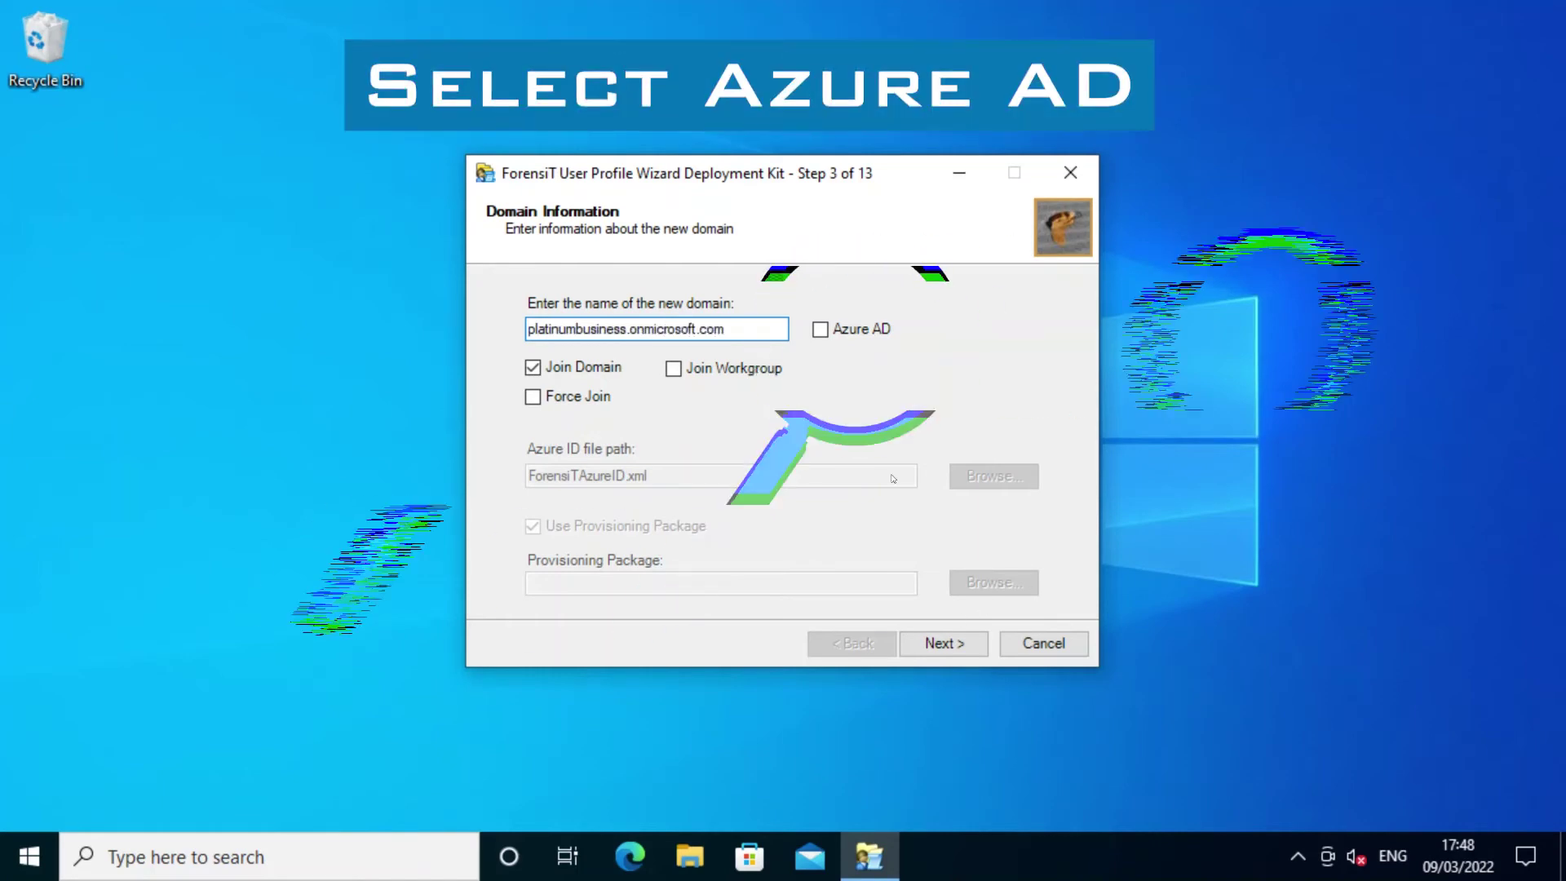
left_click(820, 328)
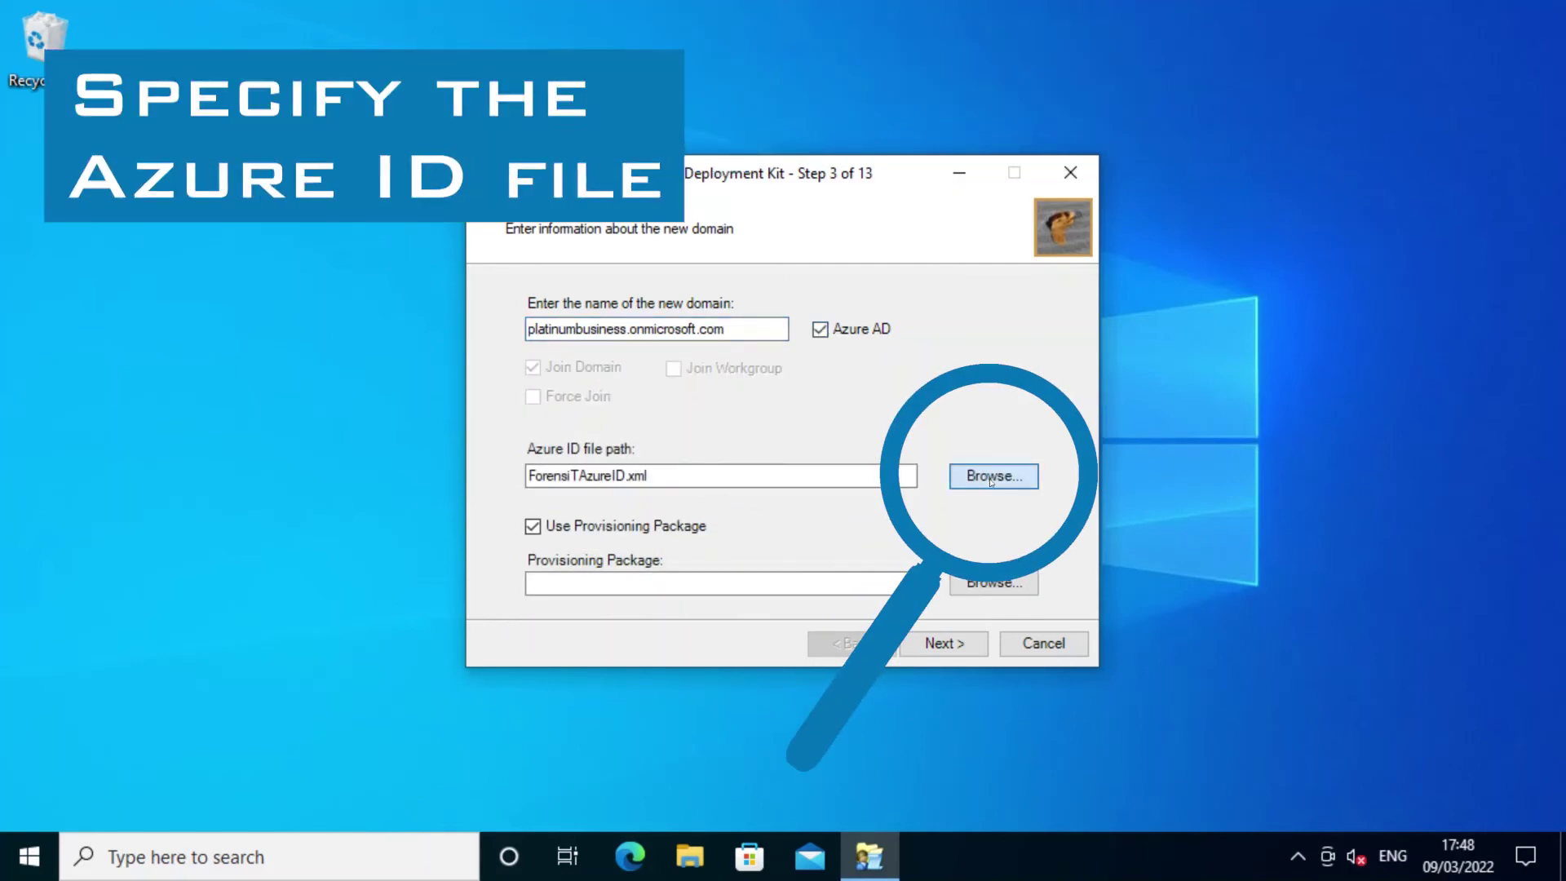
left_click(991, 480)
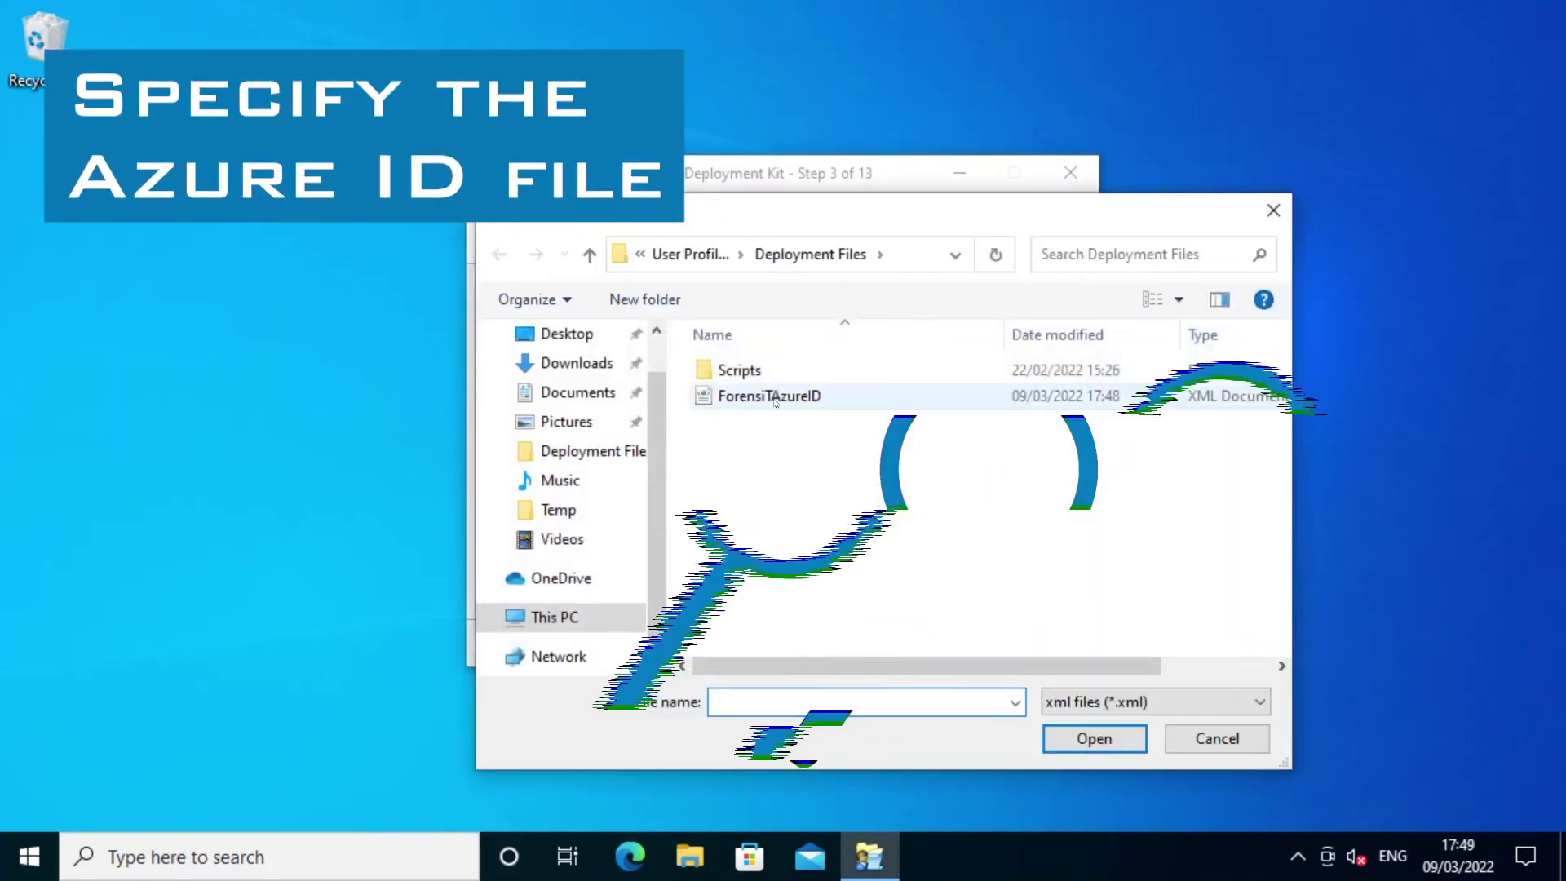
double_click(775, 403)
left_click(993, 582)
double_click(770, 400)
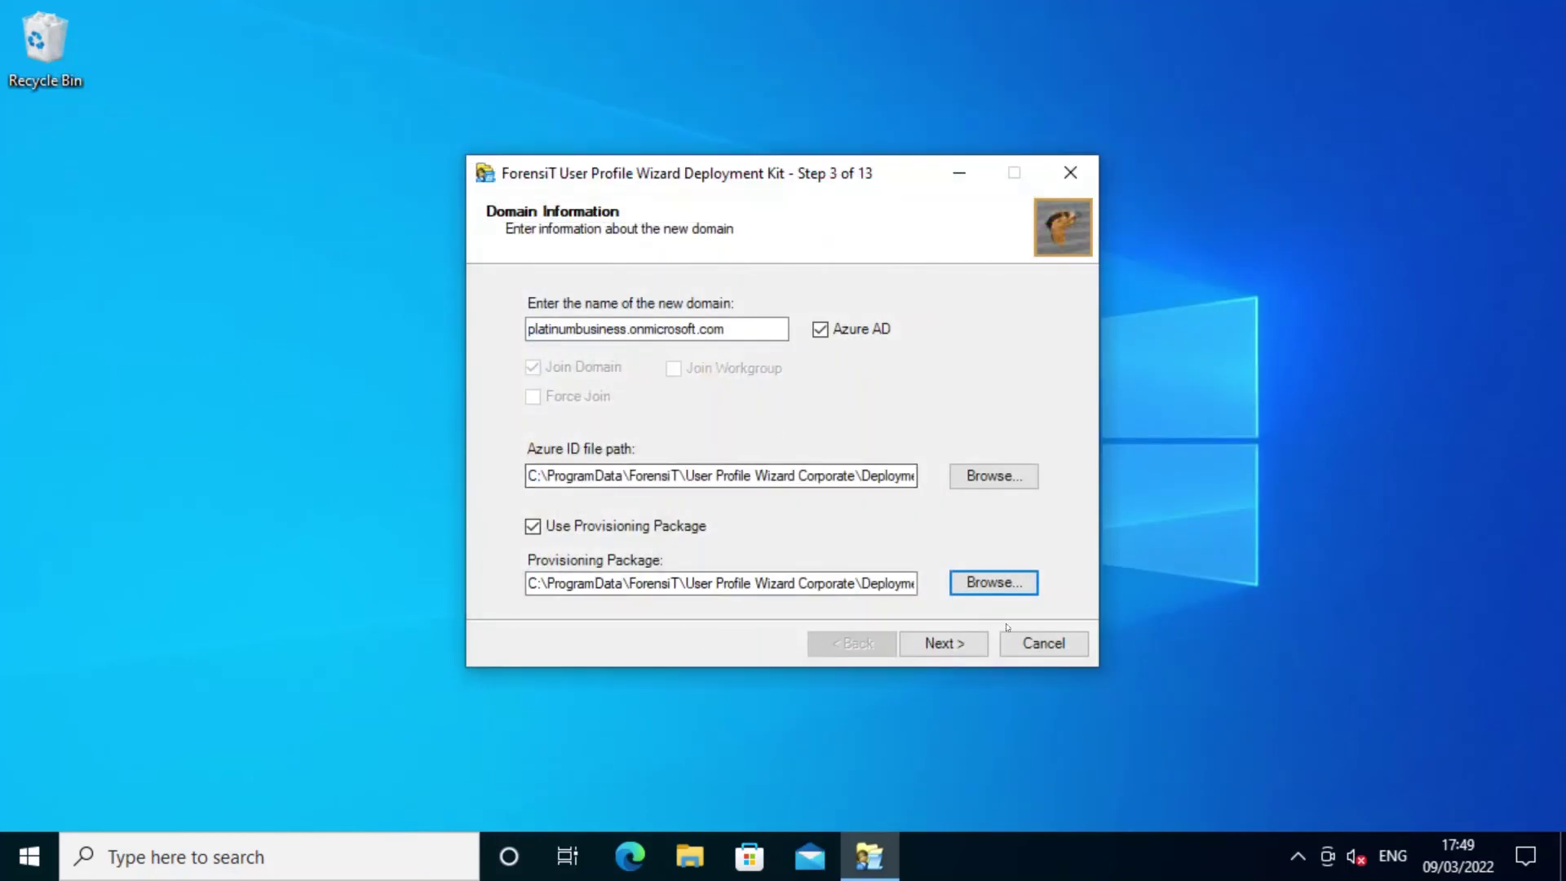
left_click(960, 647)
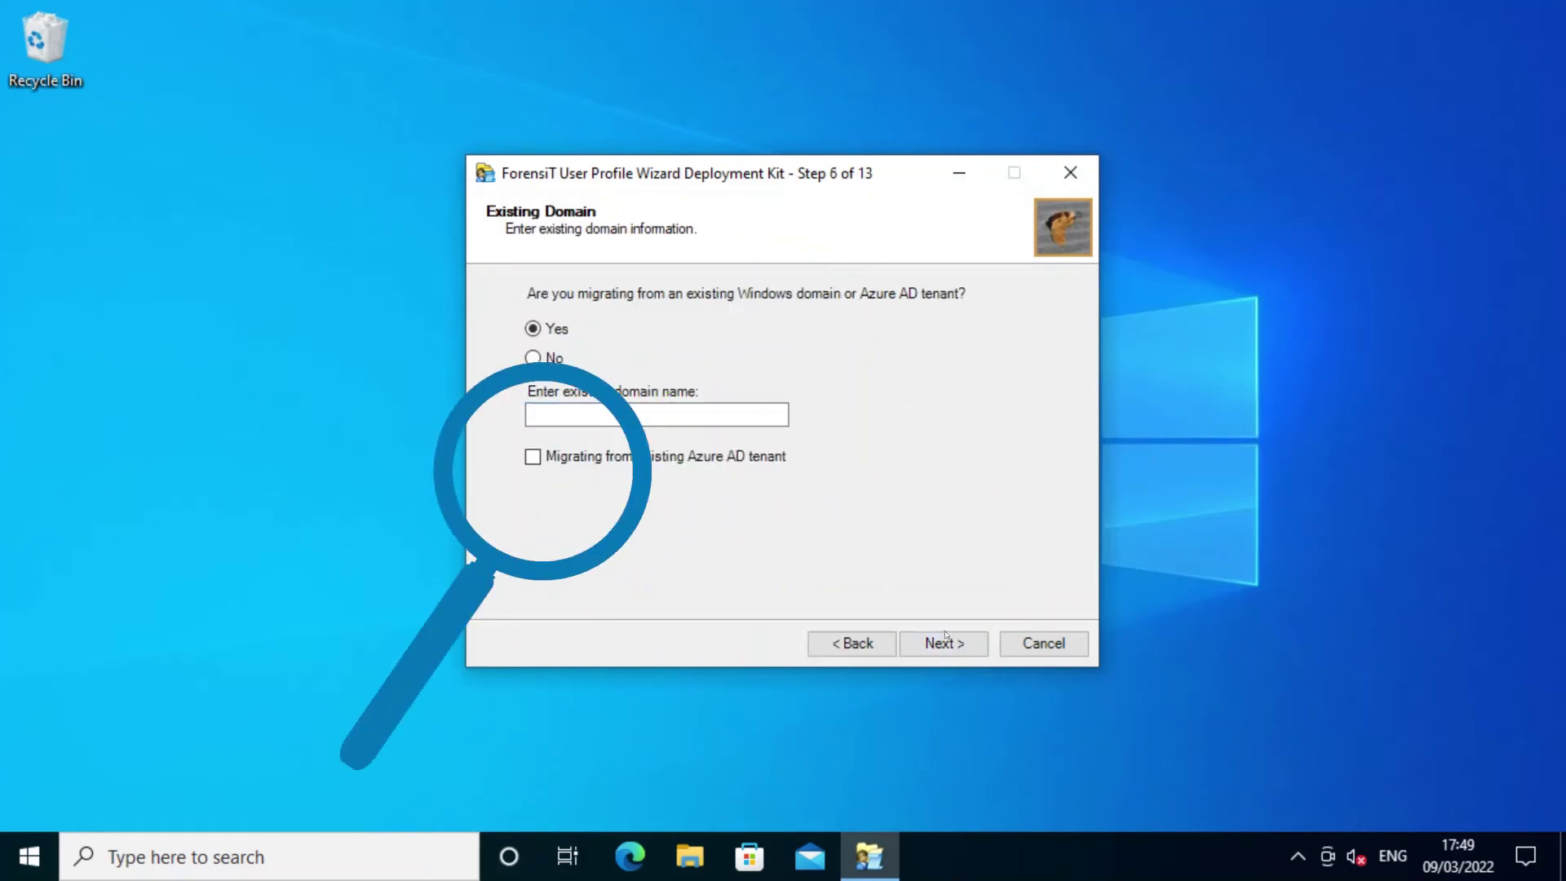
Mark the migration as from an existing Azure AD tenant and use users1.csv for user lookup.
left_click(681, 459)
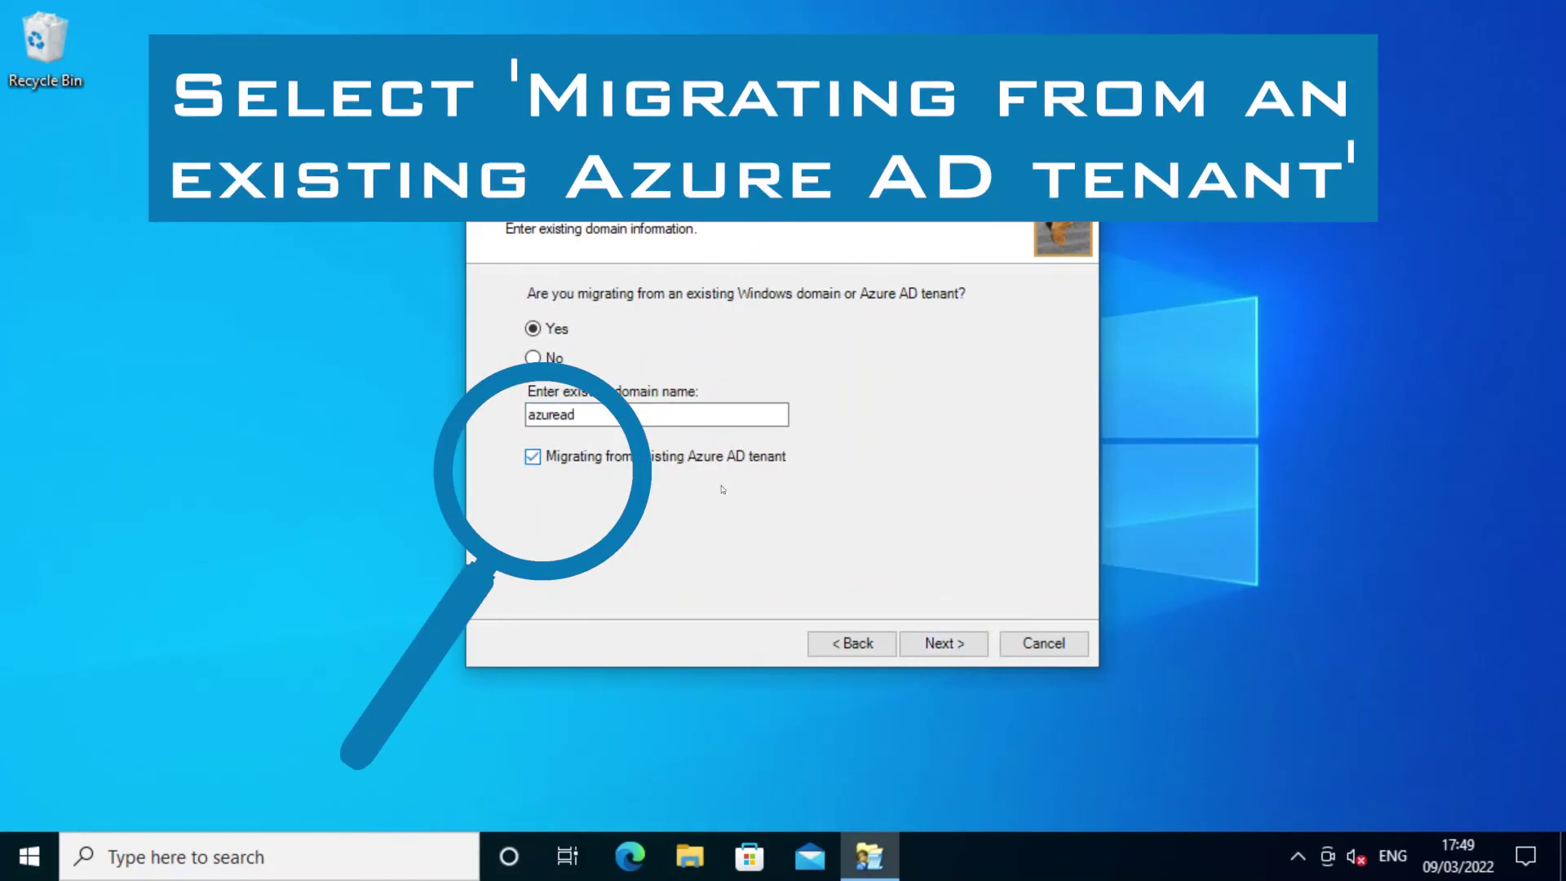
left_click(940, 645)
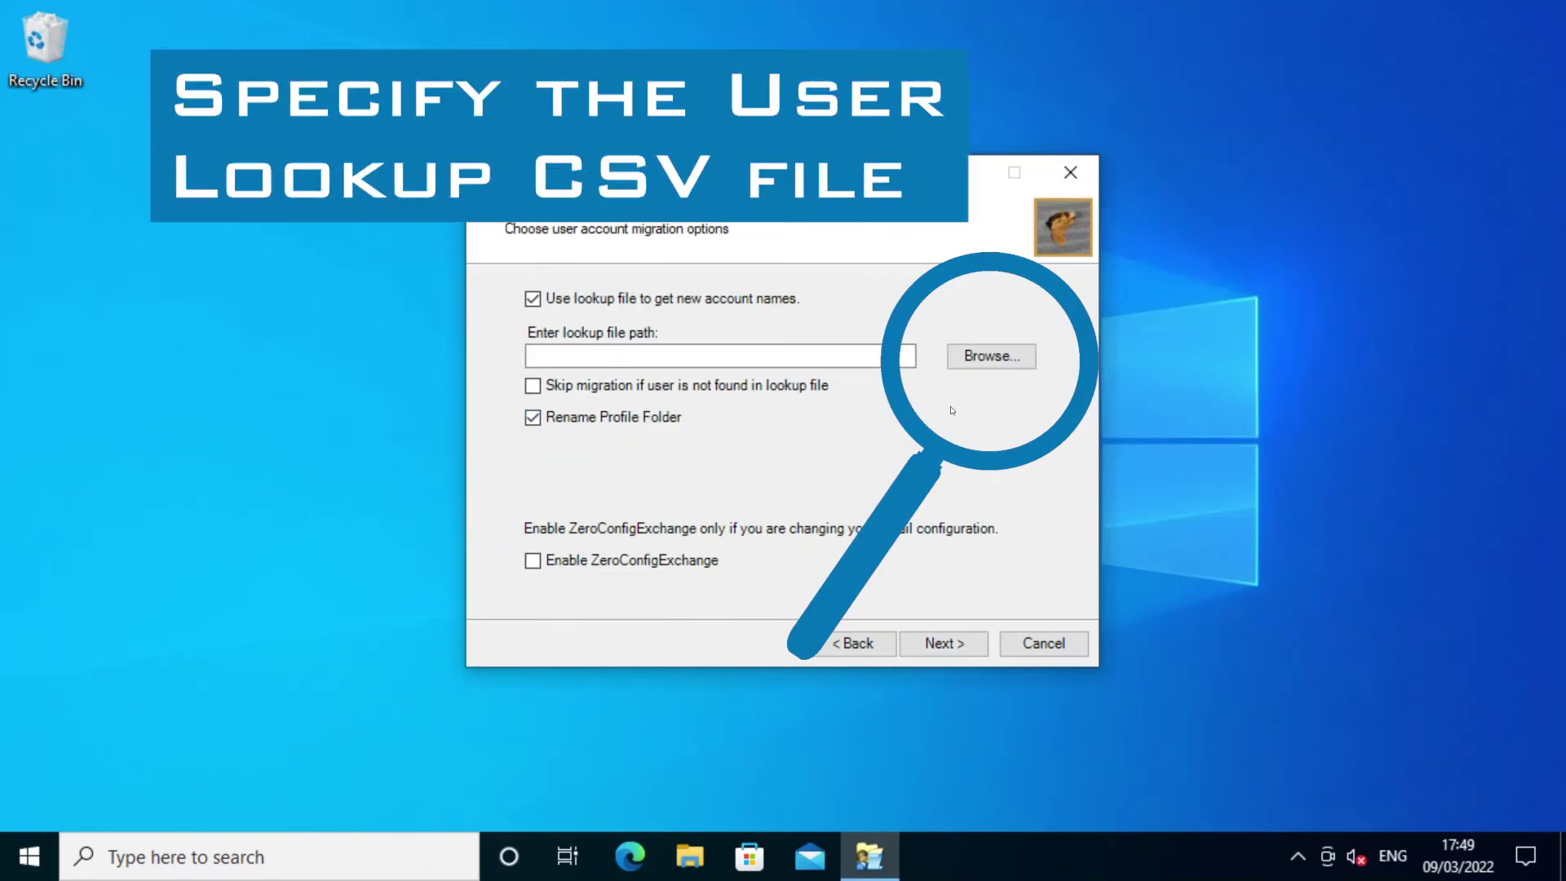
left_click(991, 355)
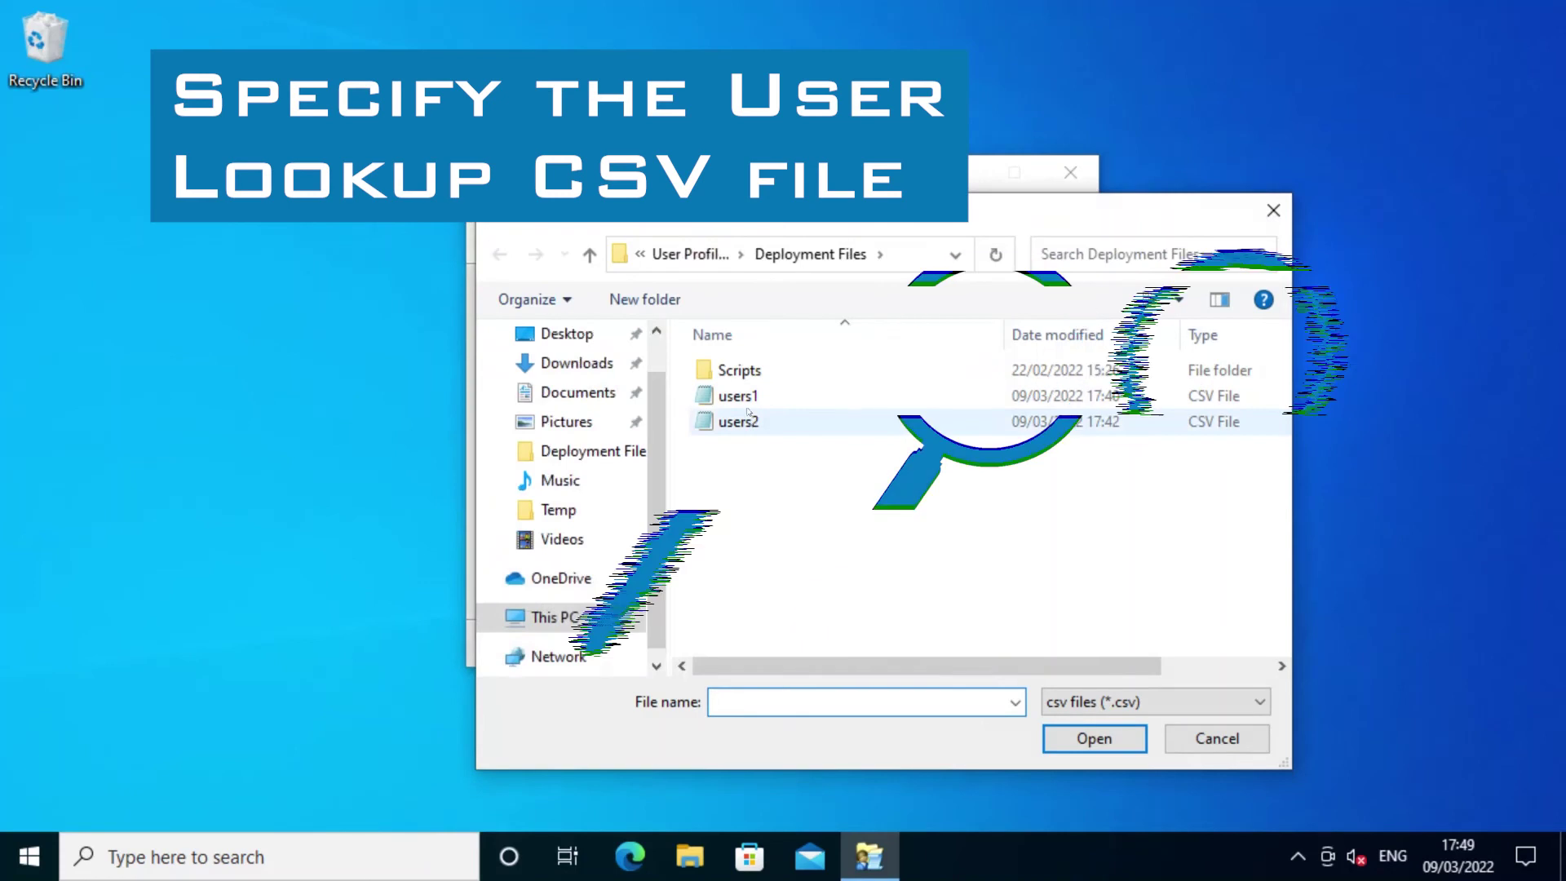
double_click(748, 399)
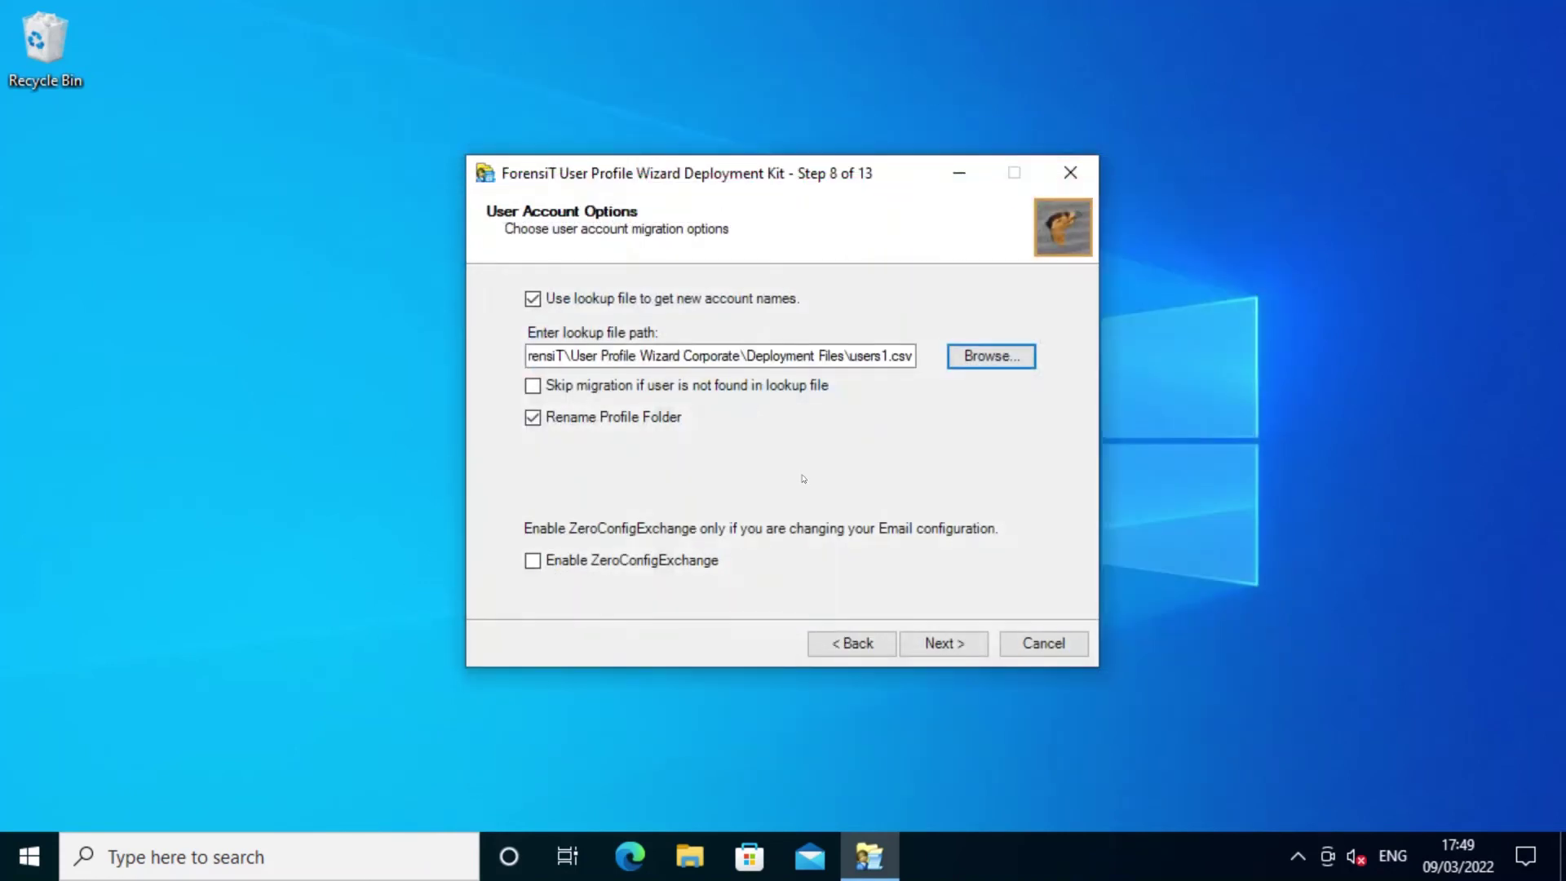
left_click(938, 644)
Set the run credentials to the administrator account and its password.
type("administrator")
key("Tab")
type("••••••••")
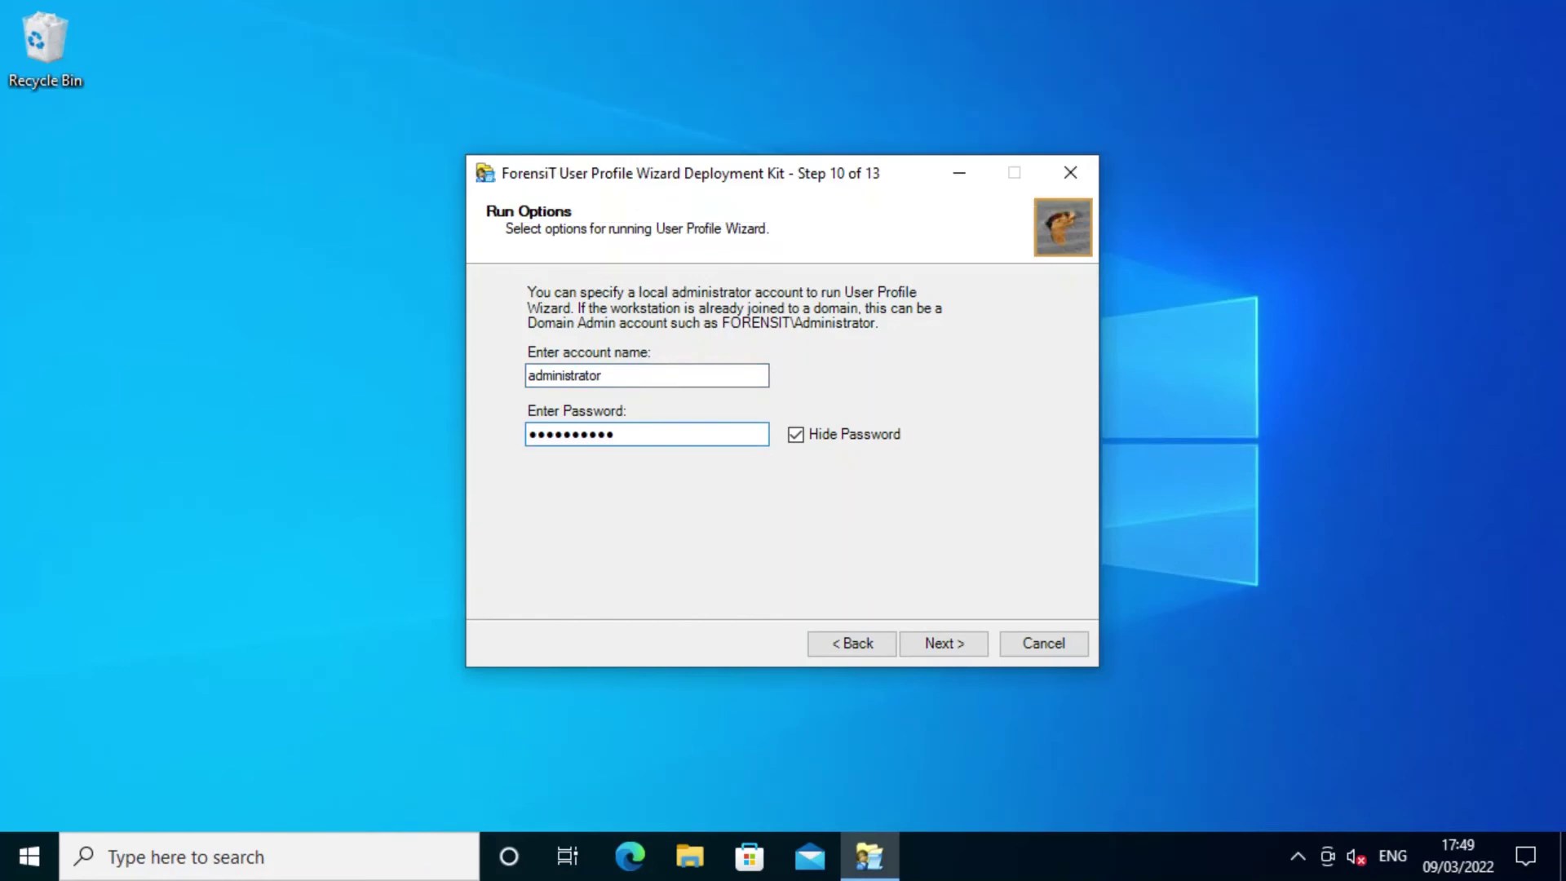
left_click(948, 645)
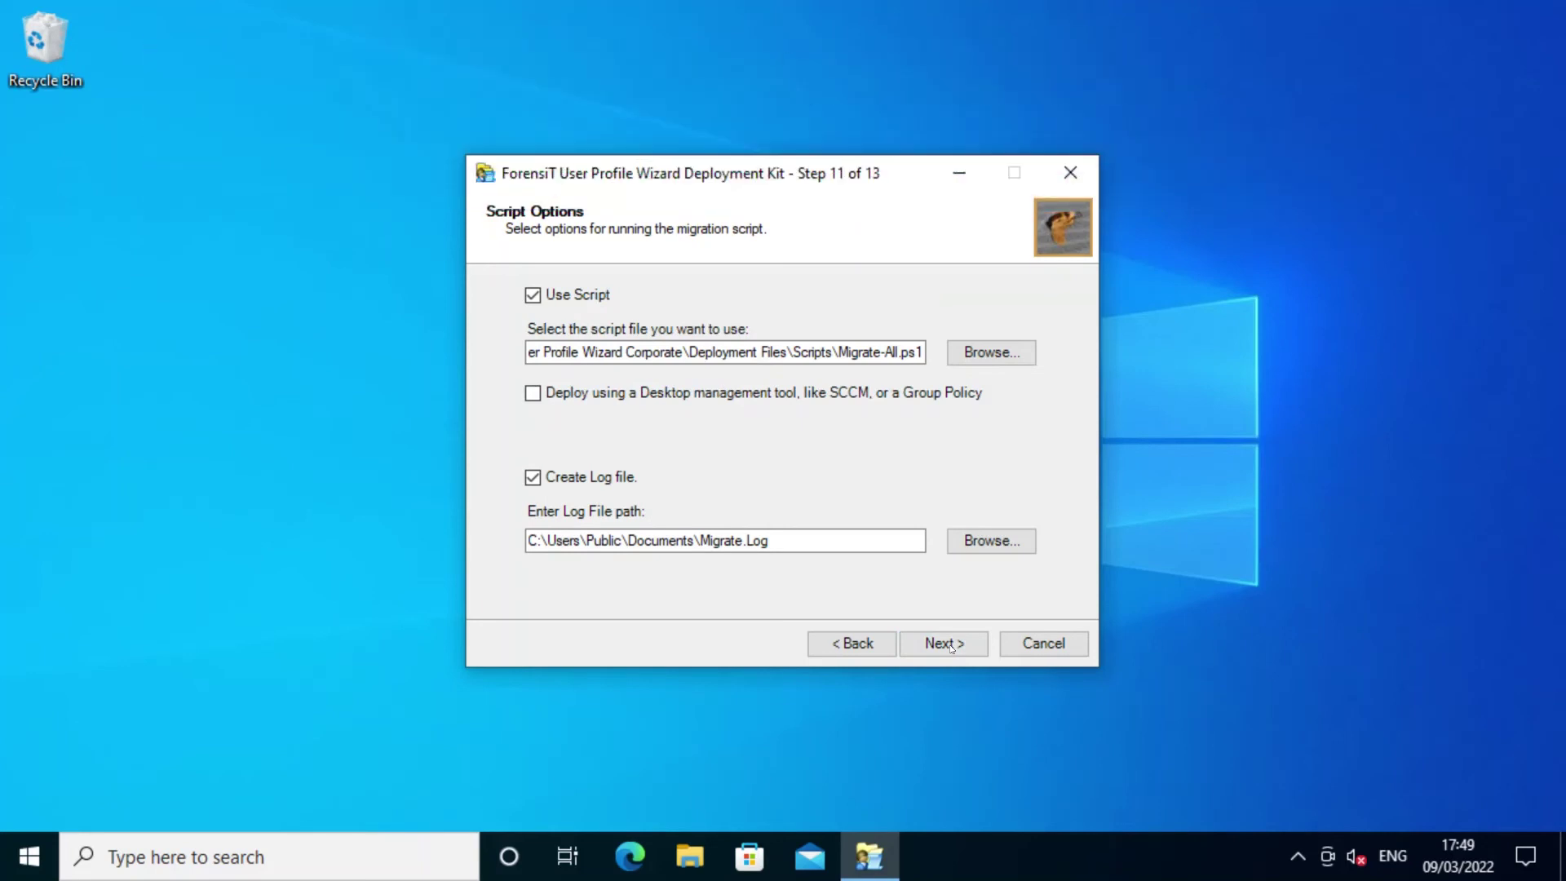
Keep Migrate-All.ps1 with Migrate.Log logging, leave the follow-on script empty, and finish the wizard.
left_click(946, 643)
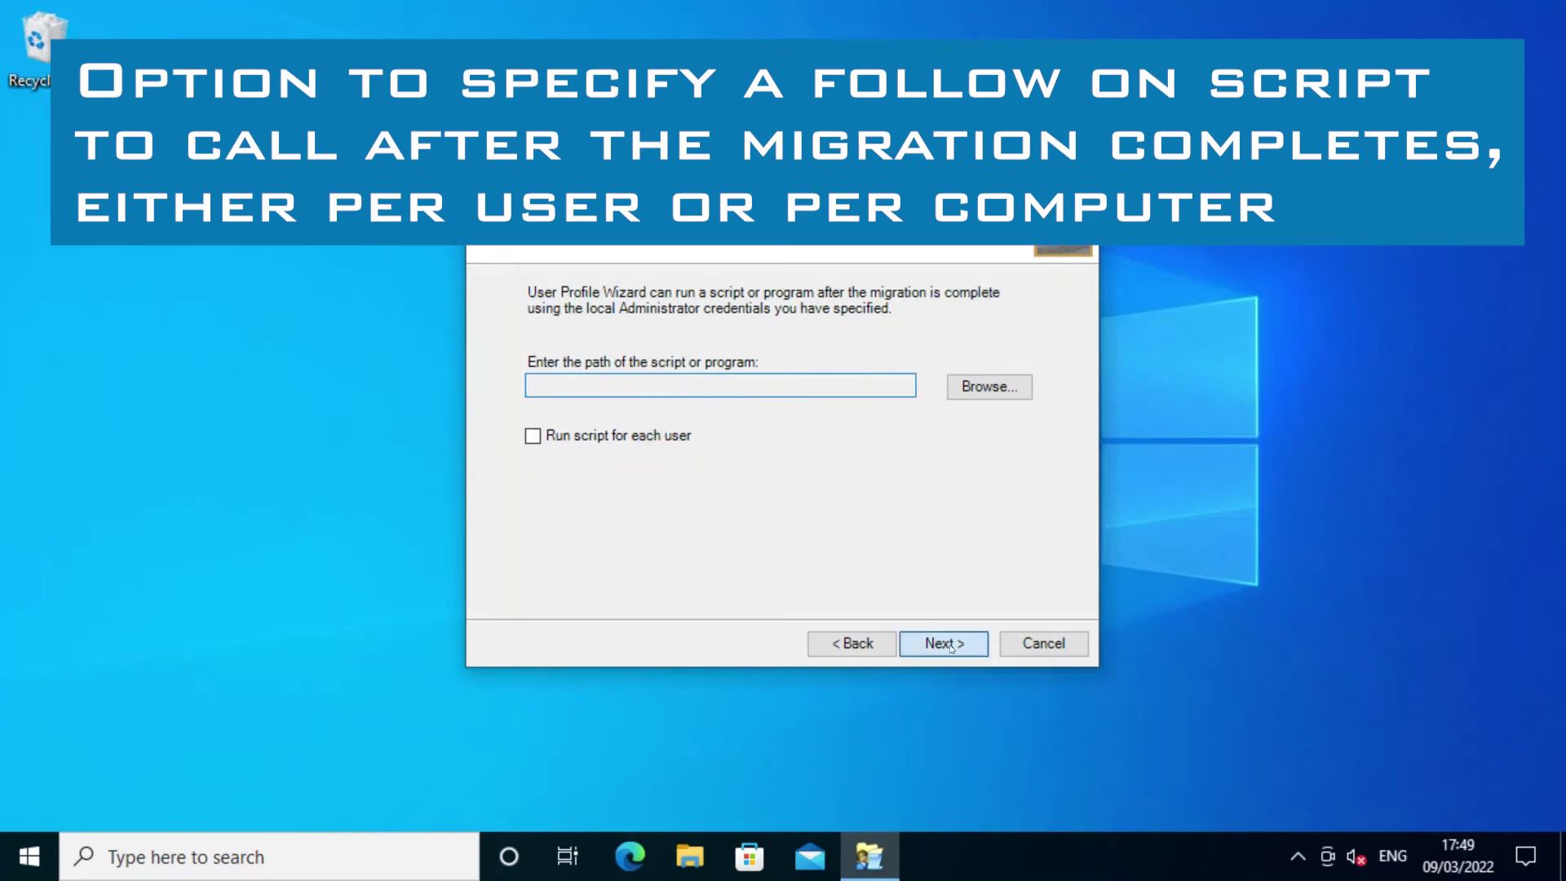
left_click(951, 648)
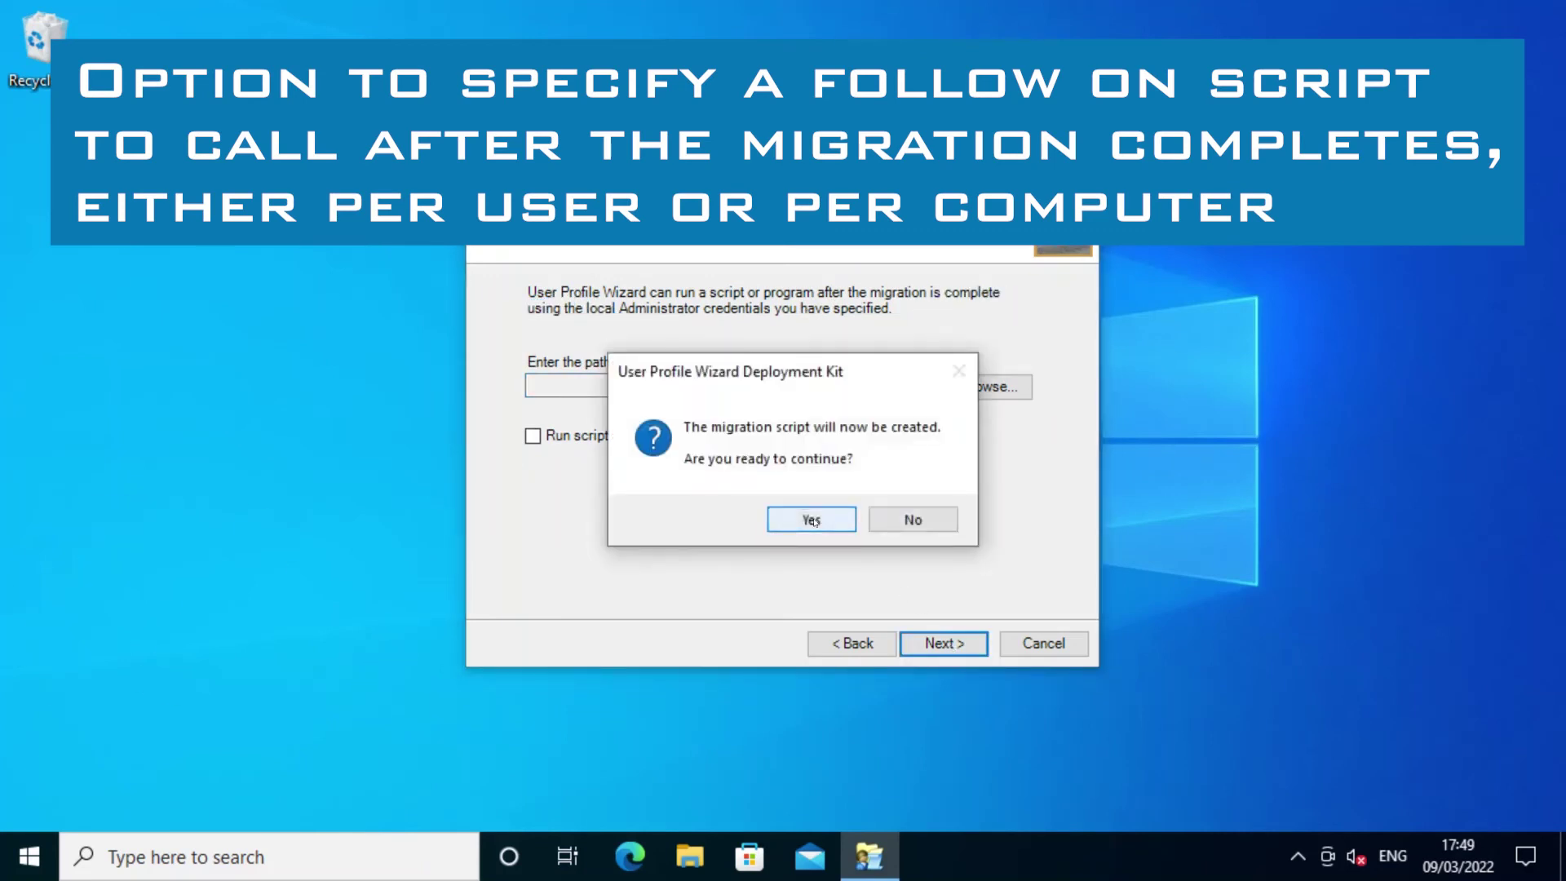
Confirm script creation, build the Single Deployment File, and open the Azure2Azure deployment folder.
left_click(811, 519)
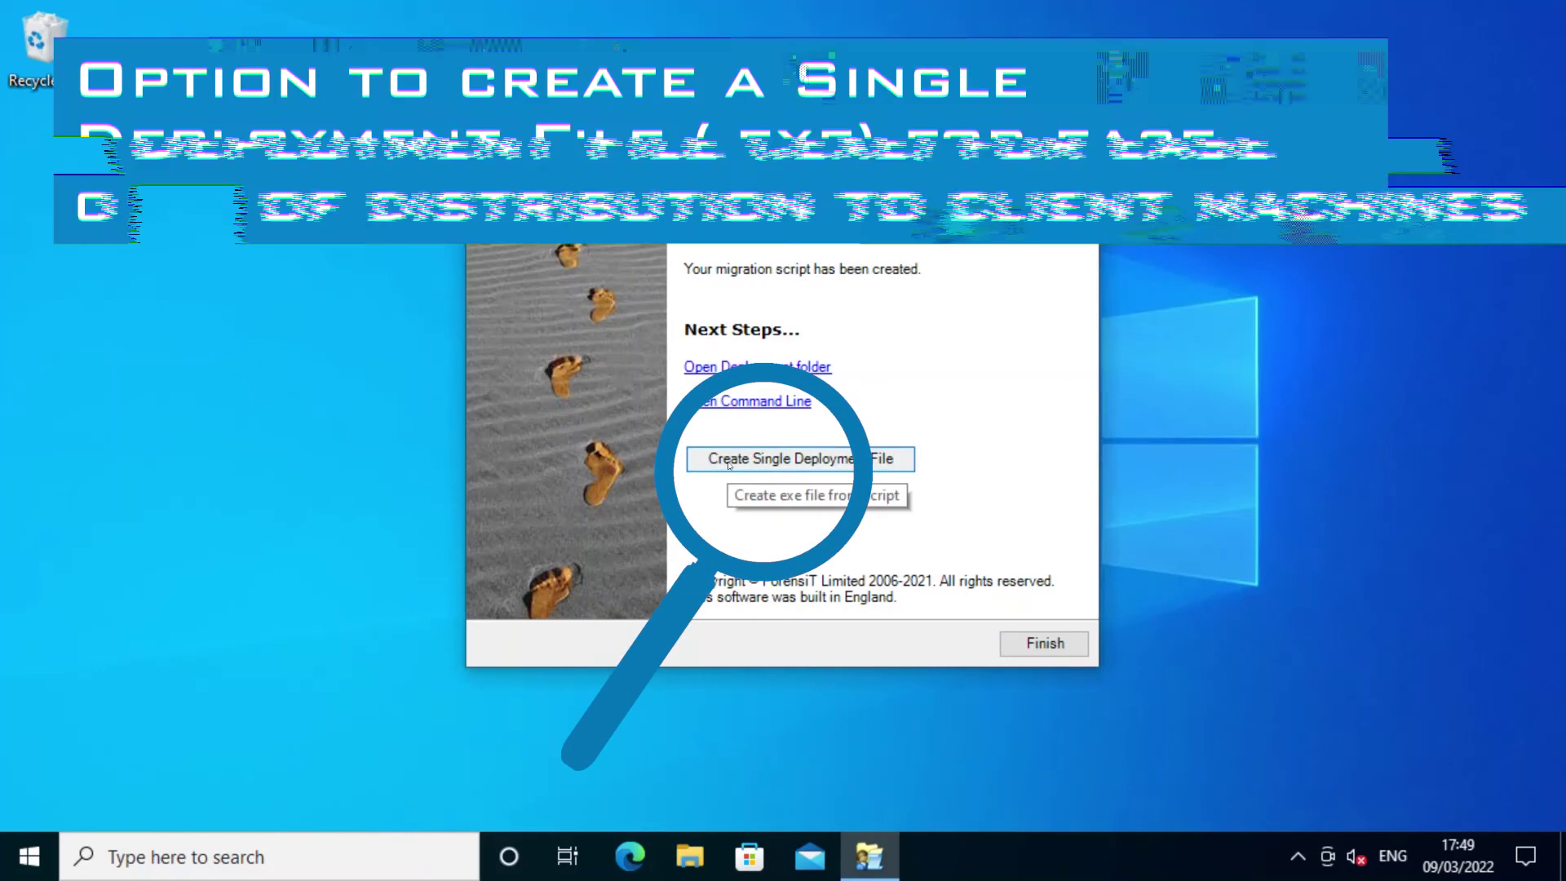
left_click(728, 467)
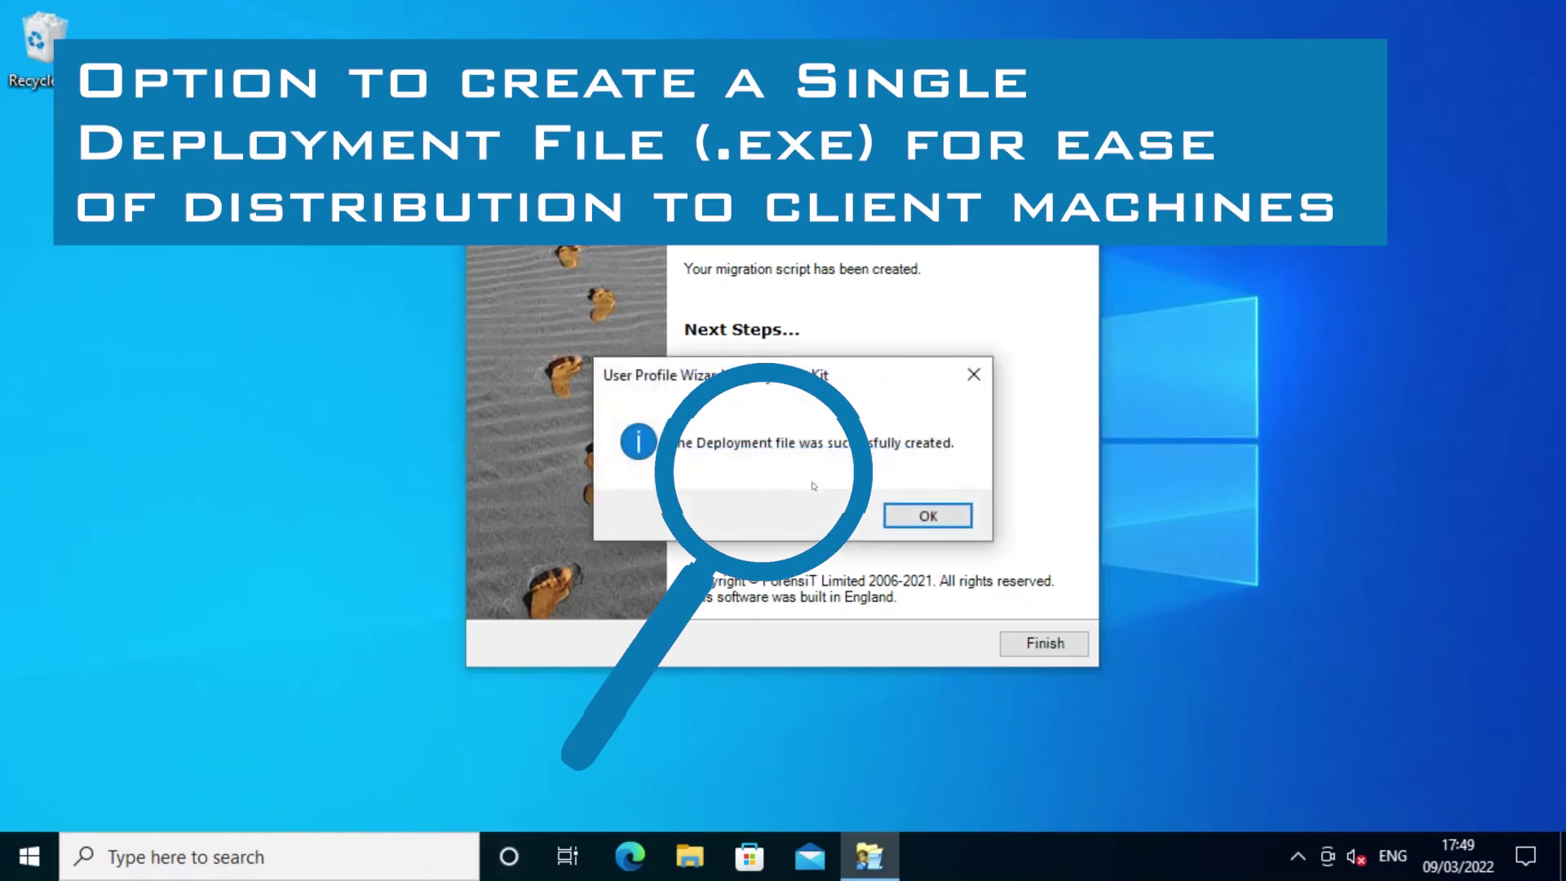
left_click(907, 513)
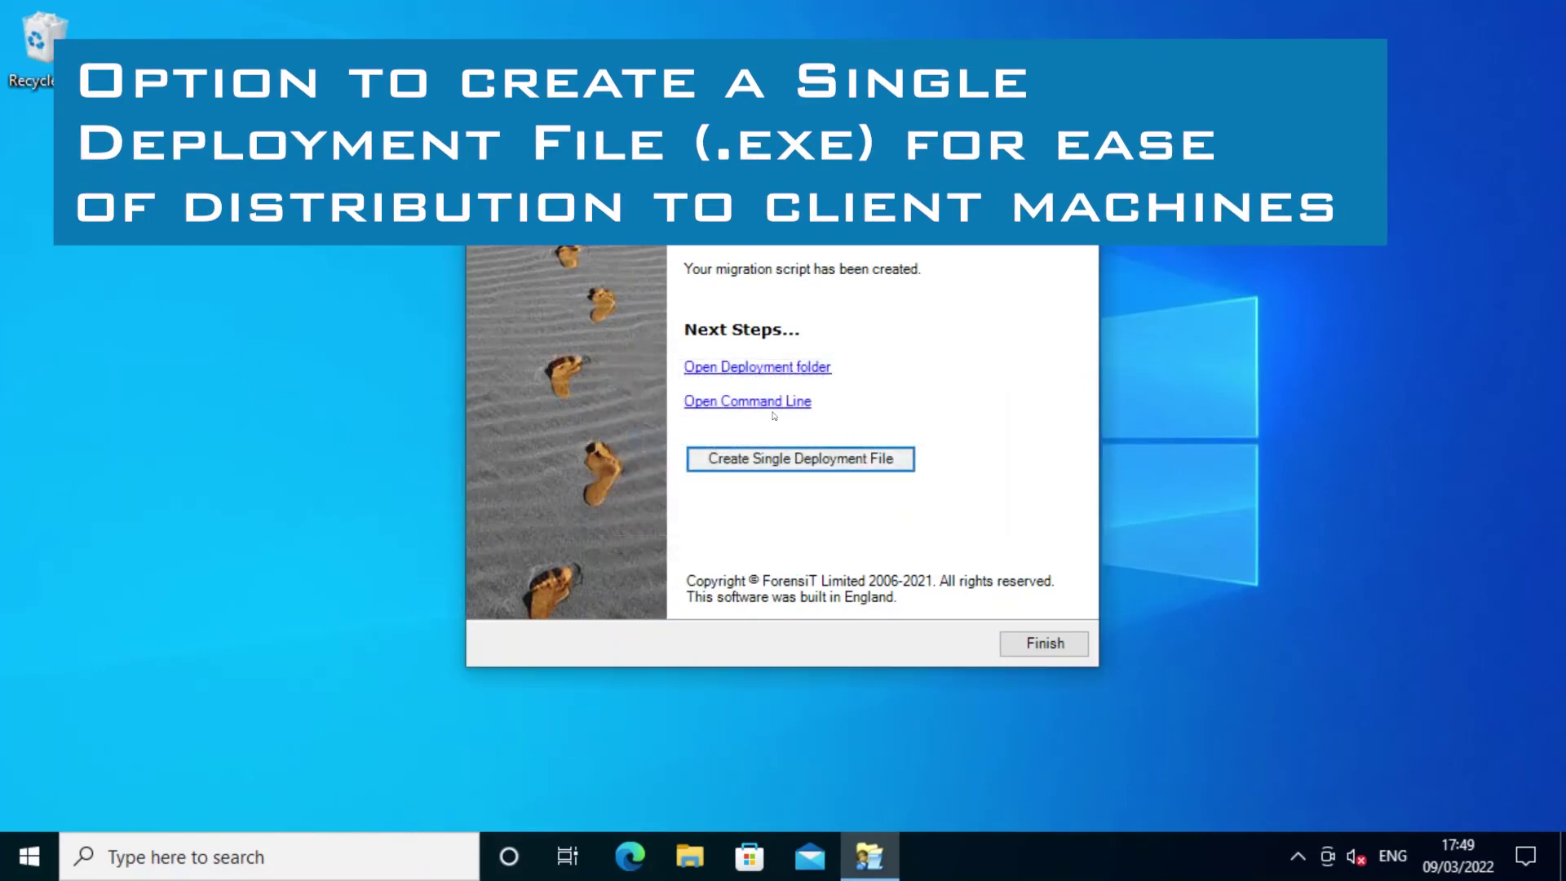
left_click(734, 367)
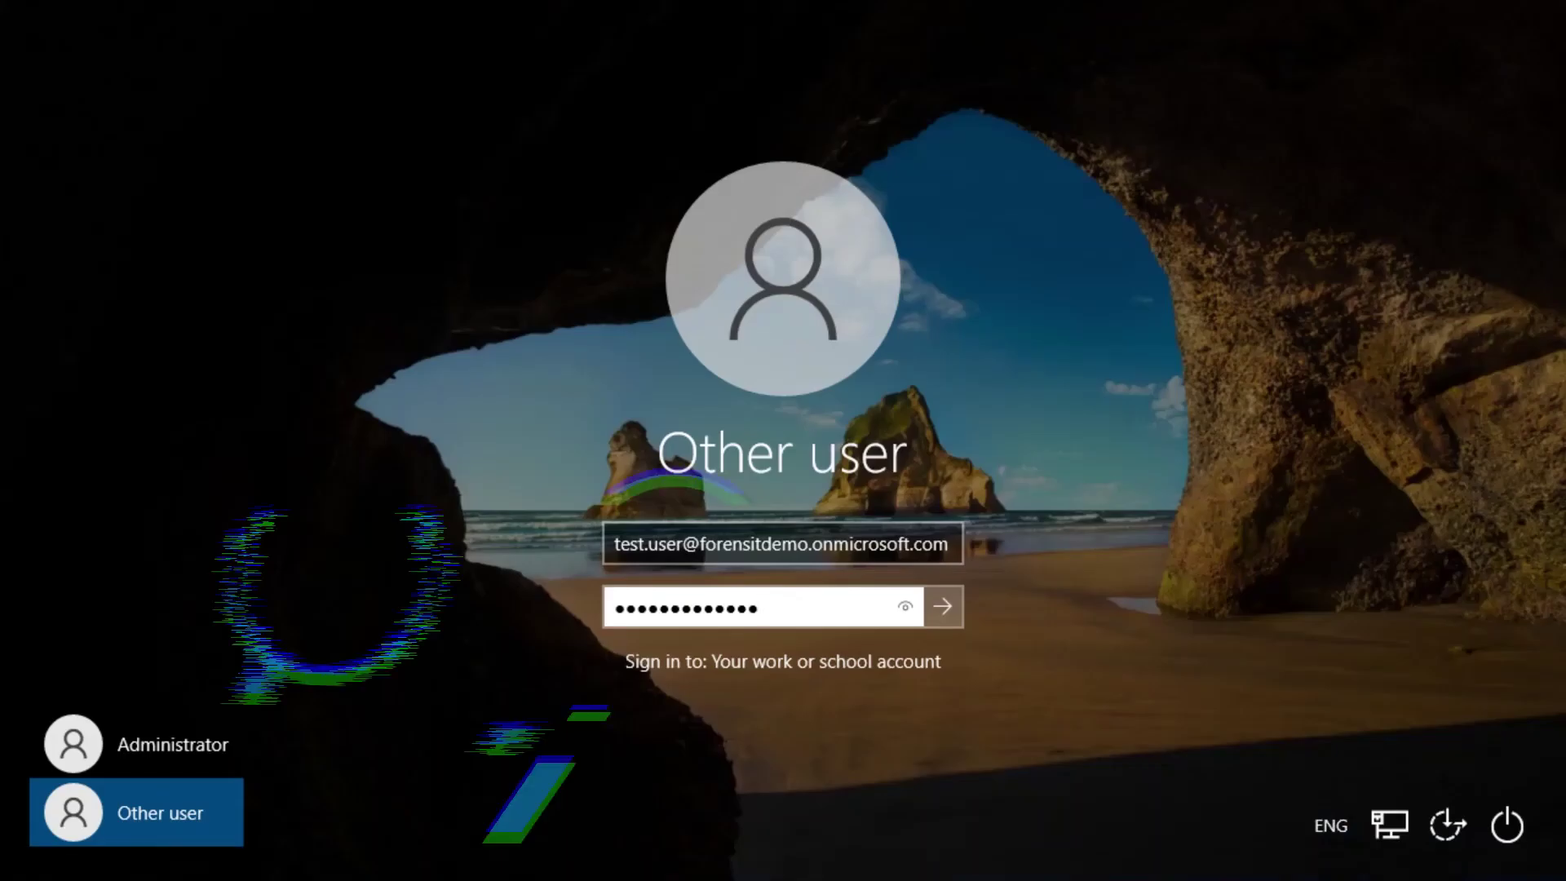
Sign in as the source Azure AD work account and bring up Windows Settings.
left_click(943, 606)
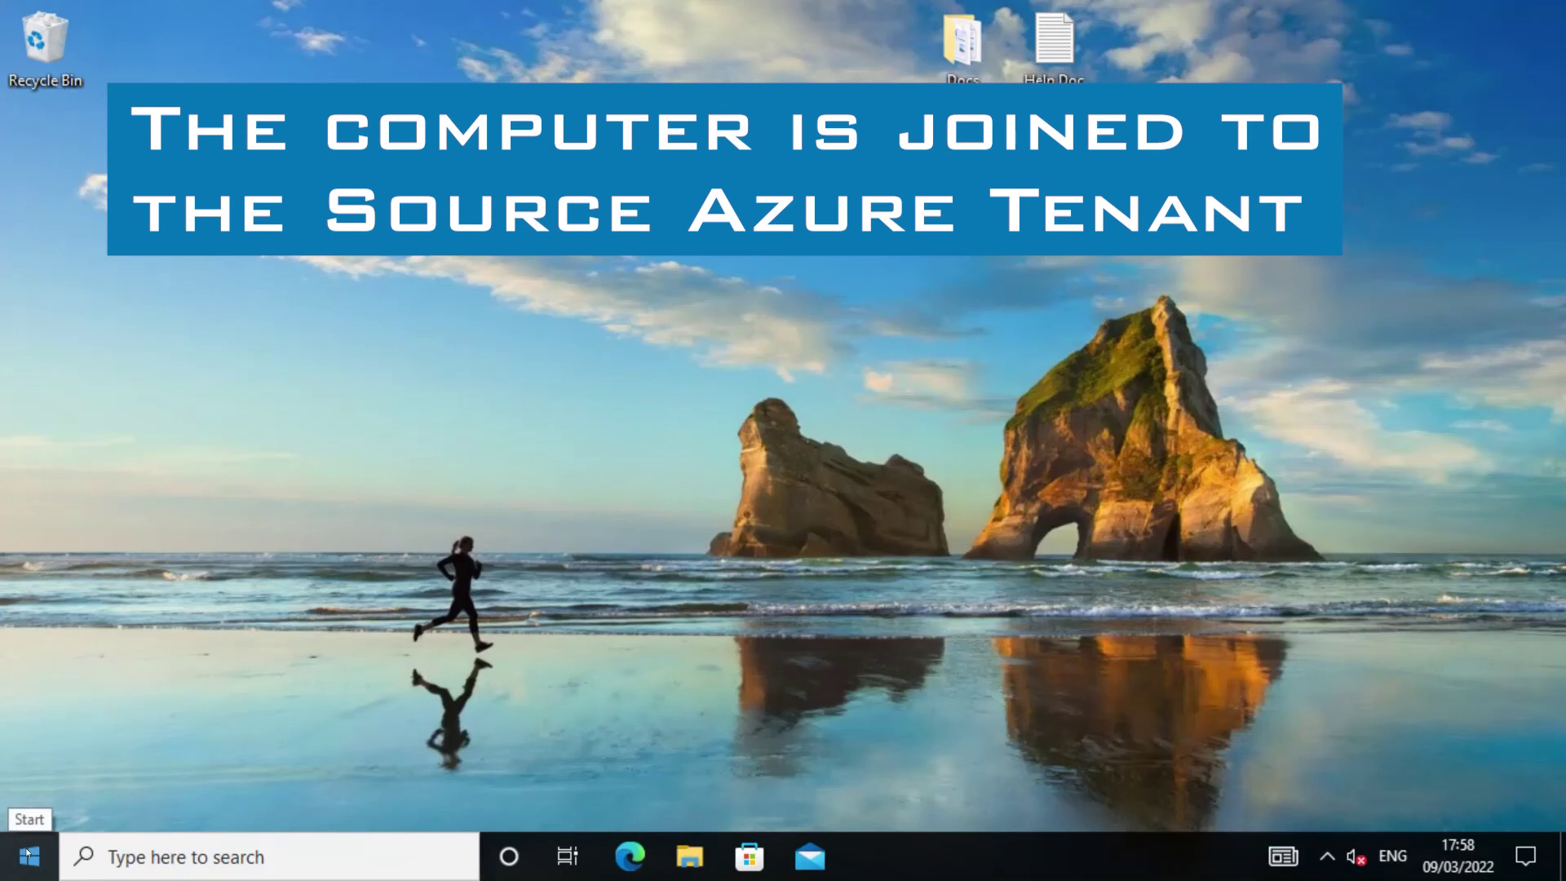
key("super+i")
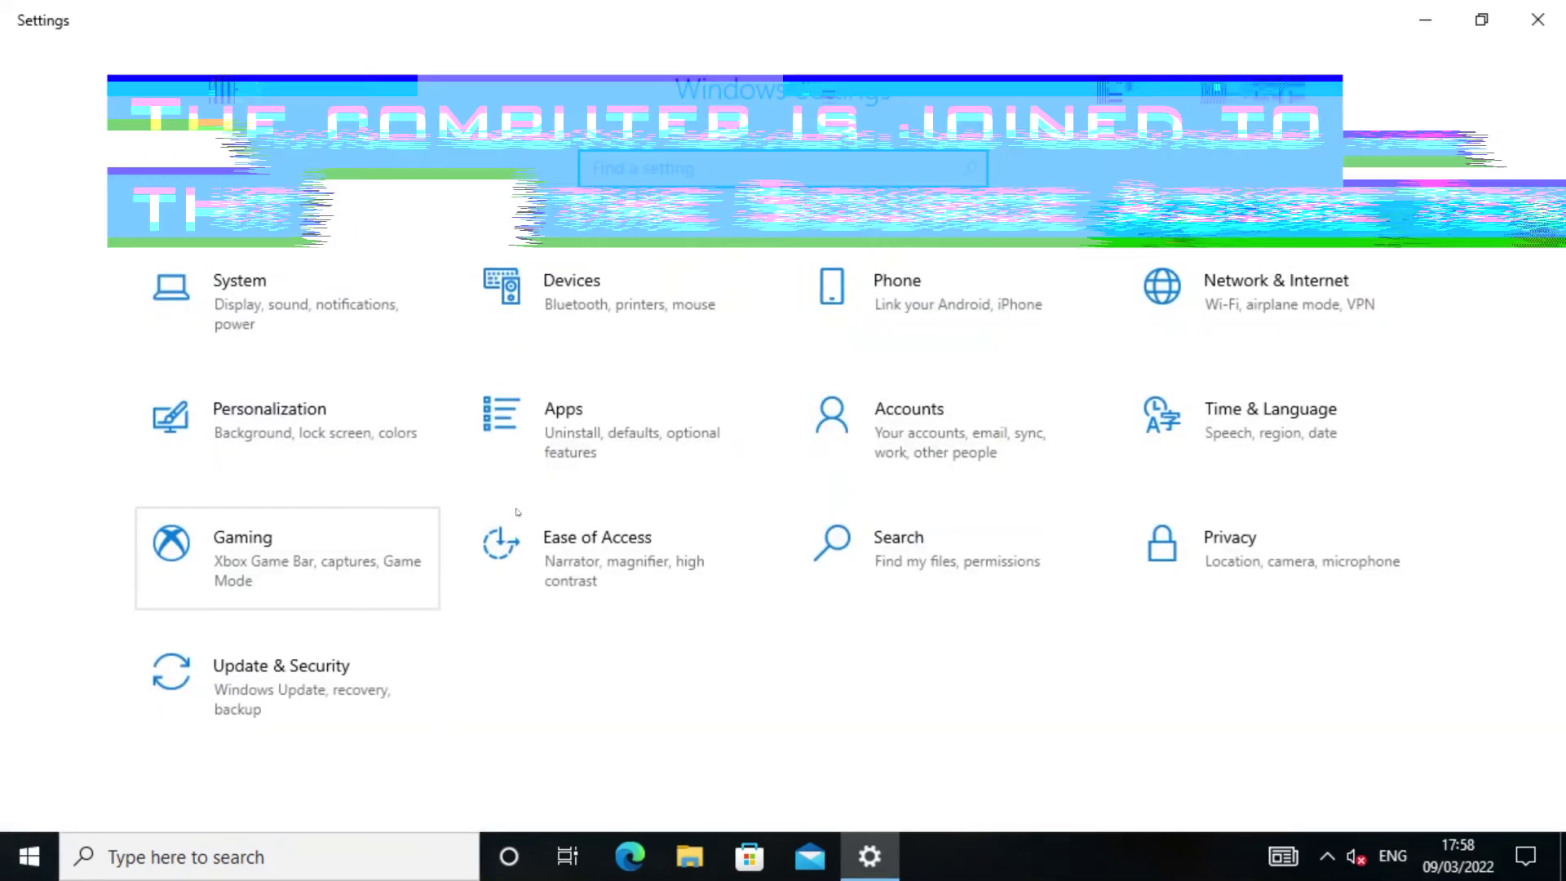
left_click(874, 428)
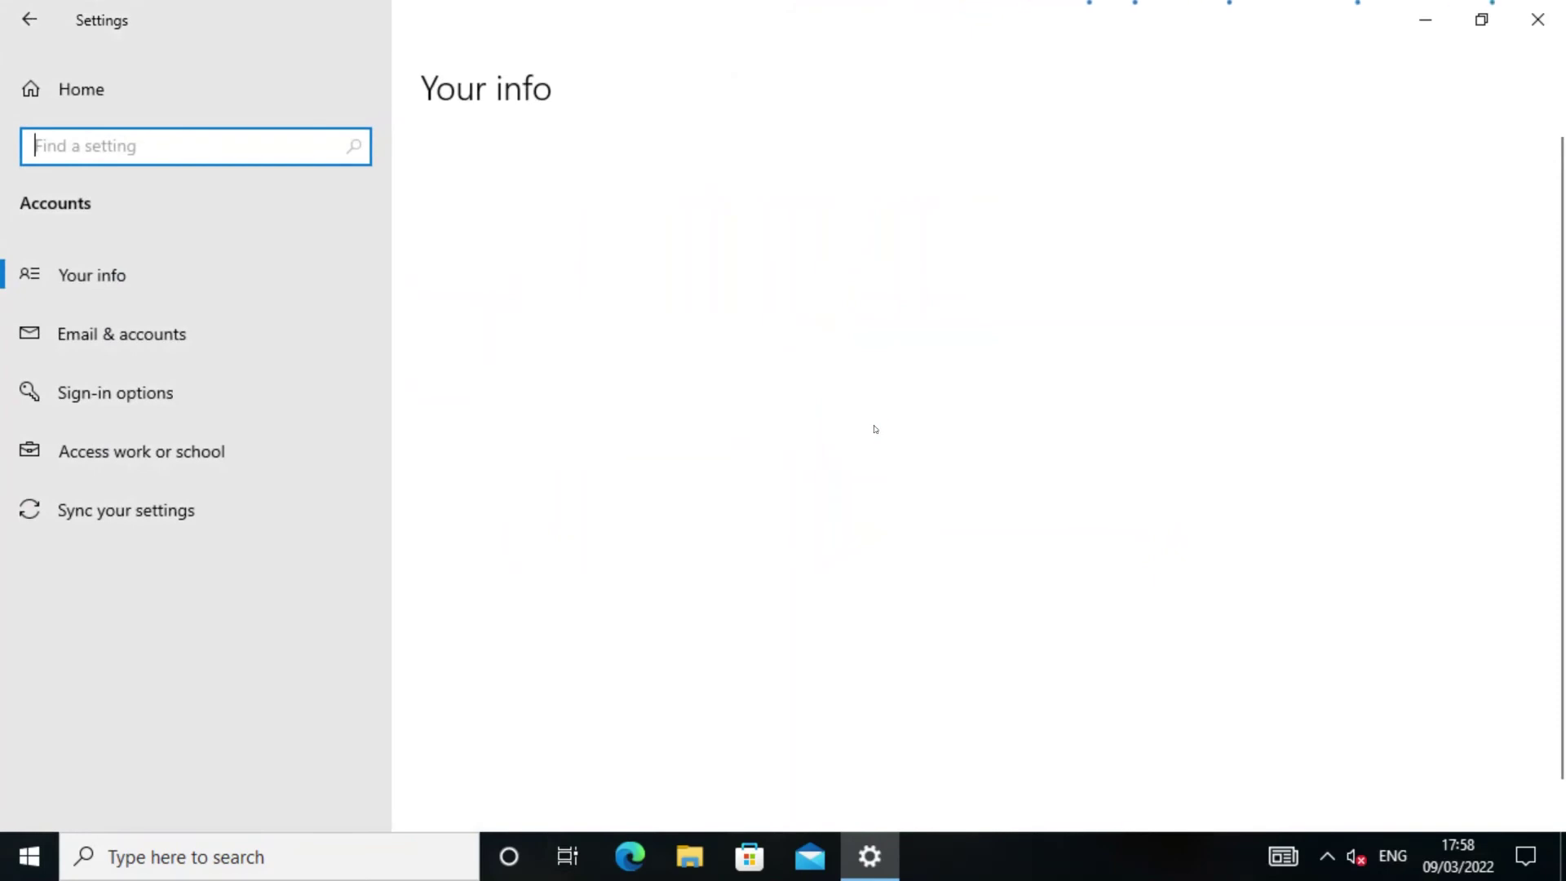
left_click(159, 445)
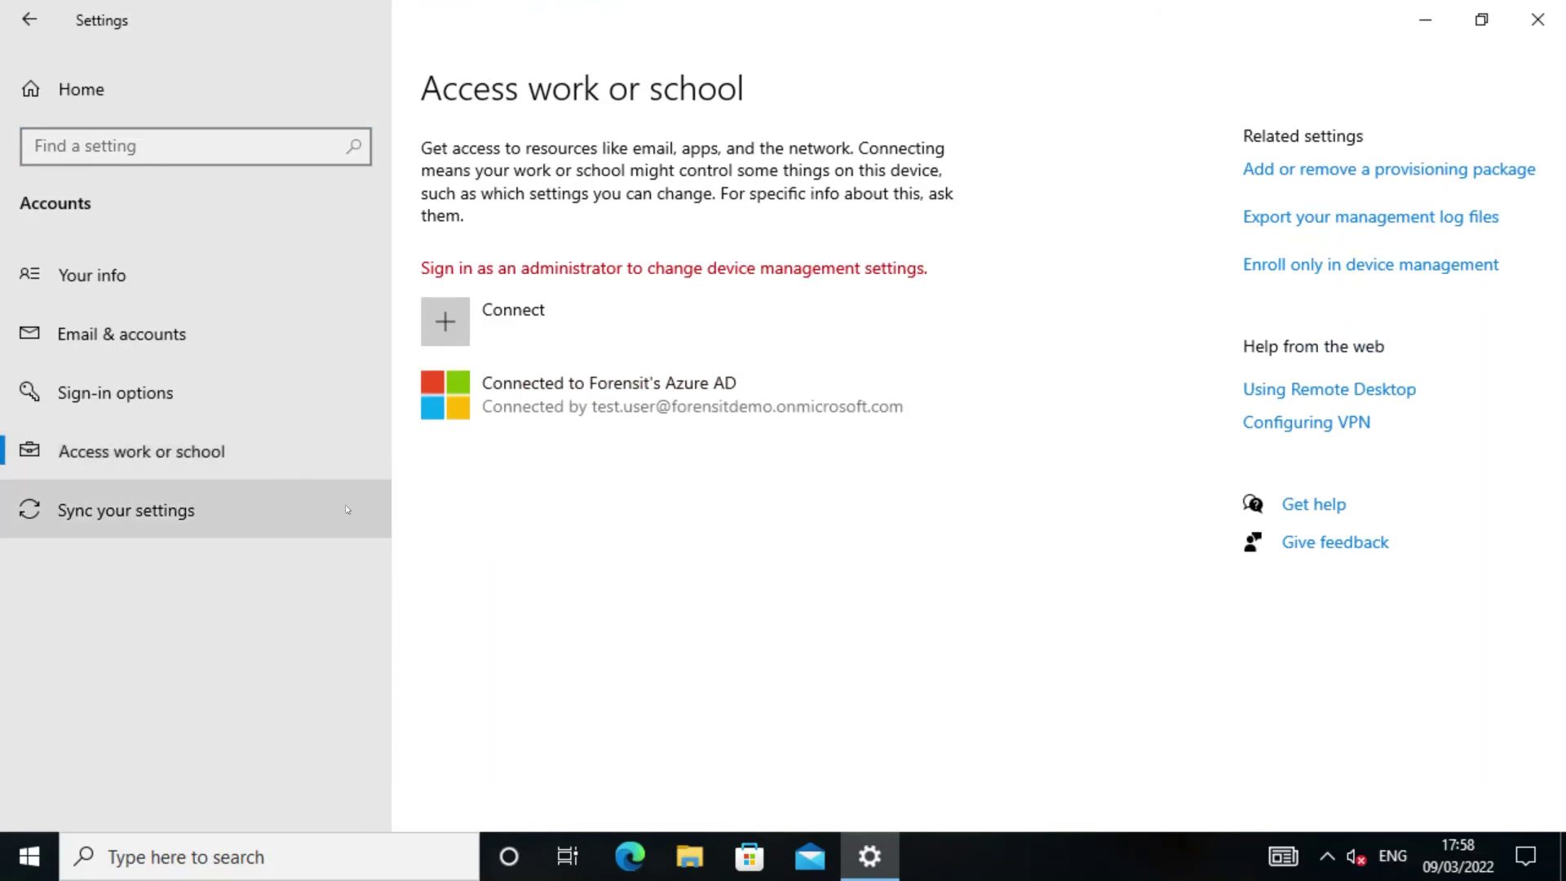
left_click(1537, 20)
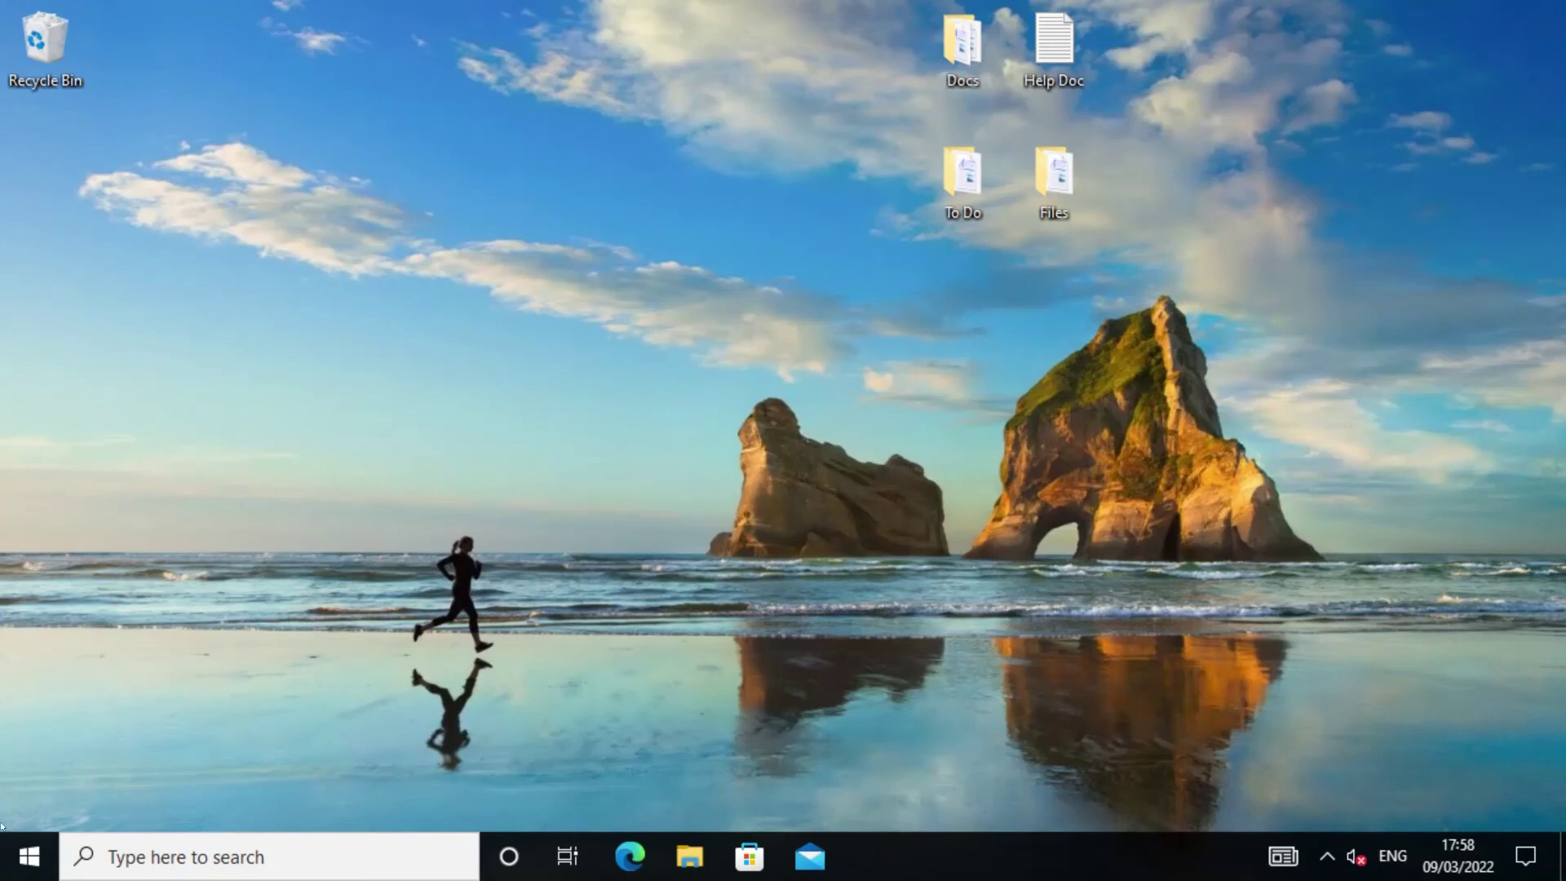
Sign out of the Azure AD user session from the Start button menu.
right_click(29, 856)
mouse_move(124, 785)
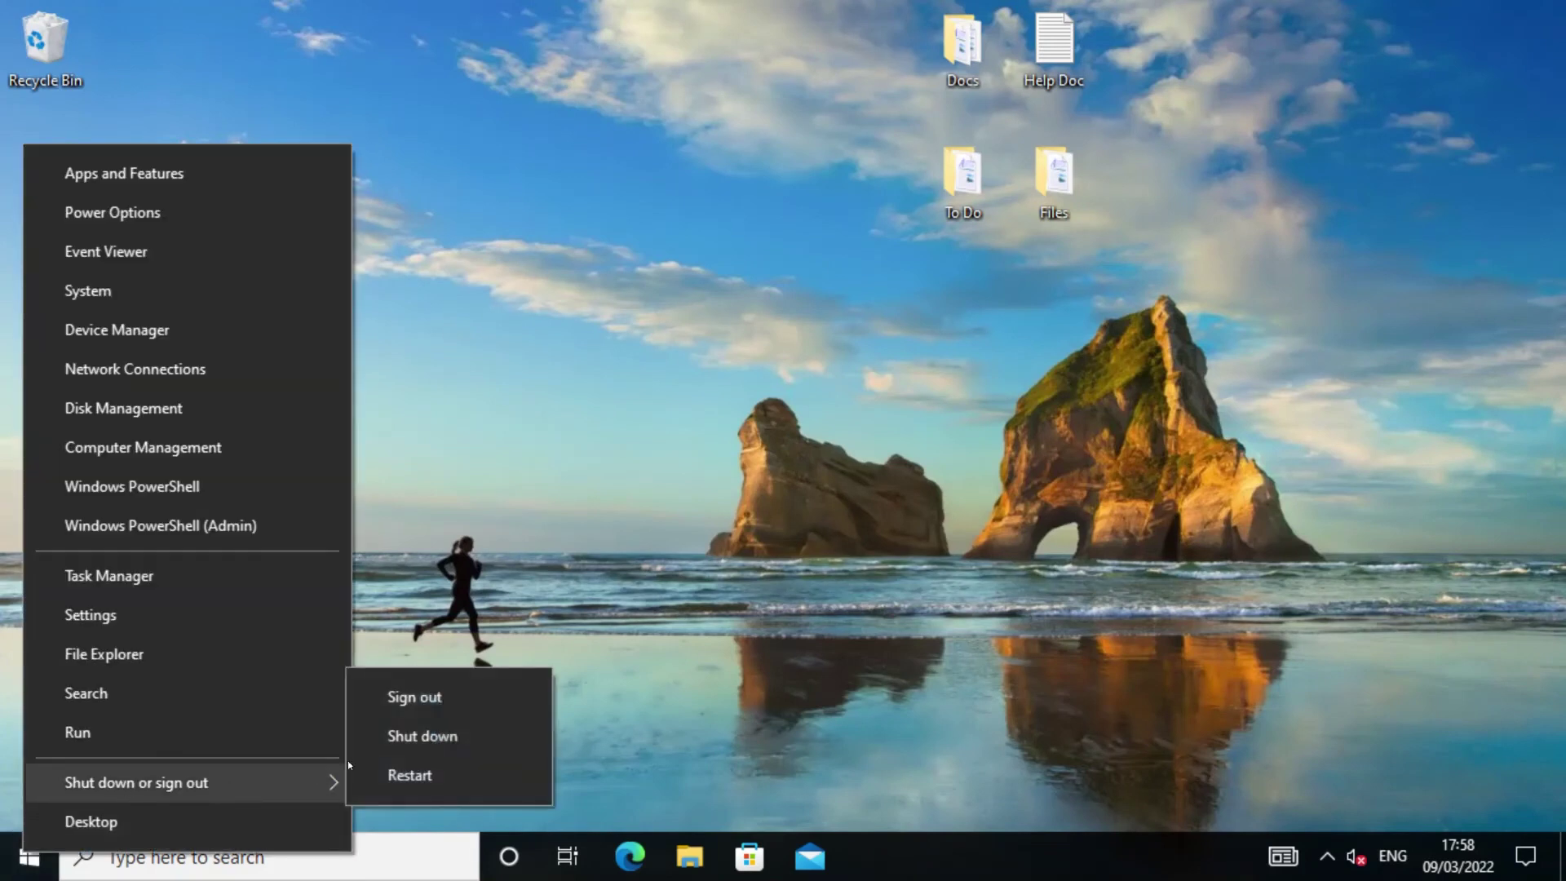
left_click(445, 698)
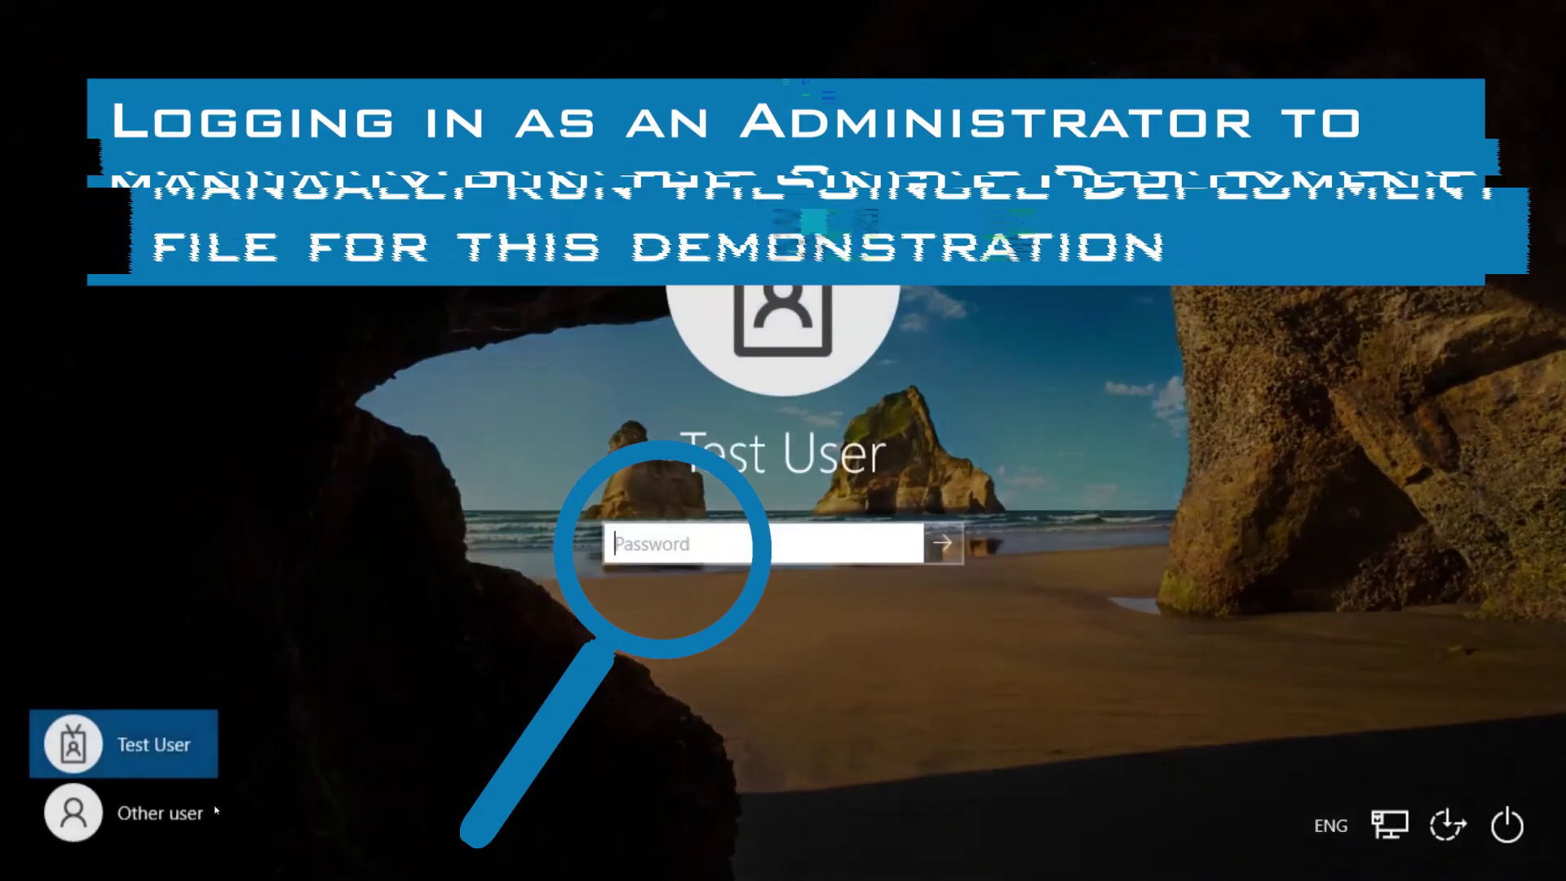
Sign back in as the local administrator through Other user.
left_click(204, 809)
type("adm")
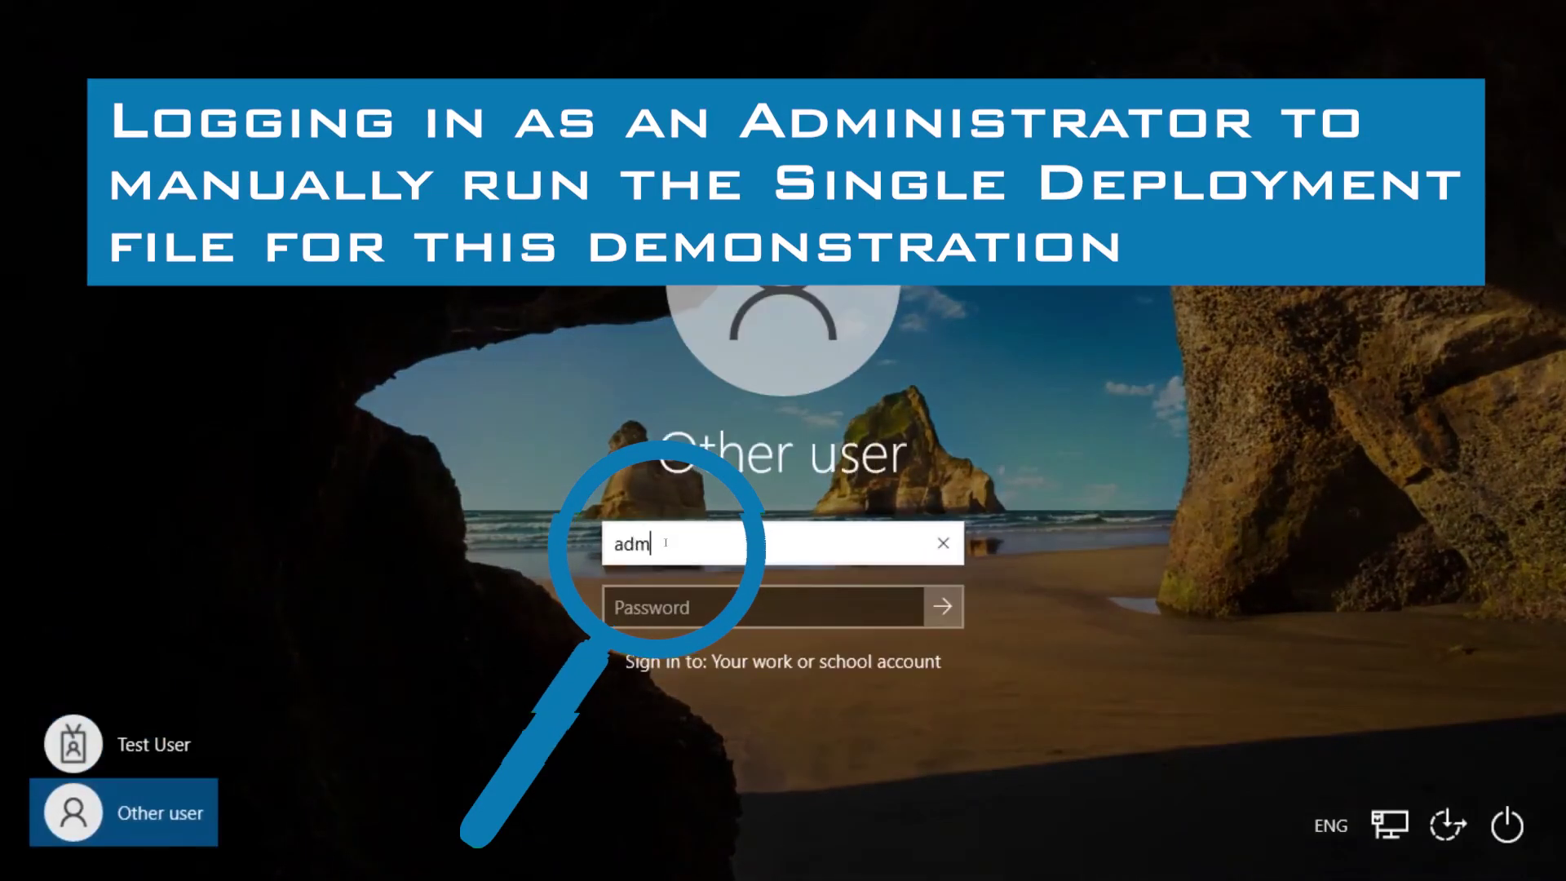
type("inistrator")
key("Tab")
type("•••••••••")
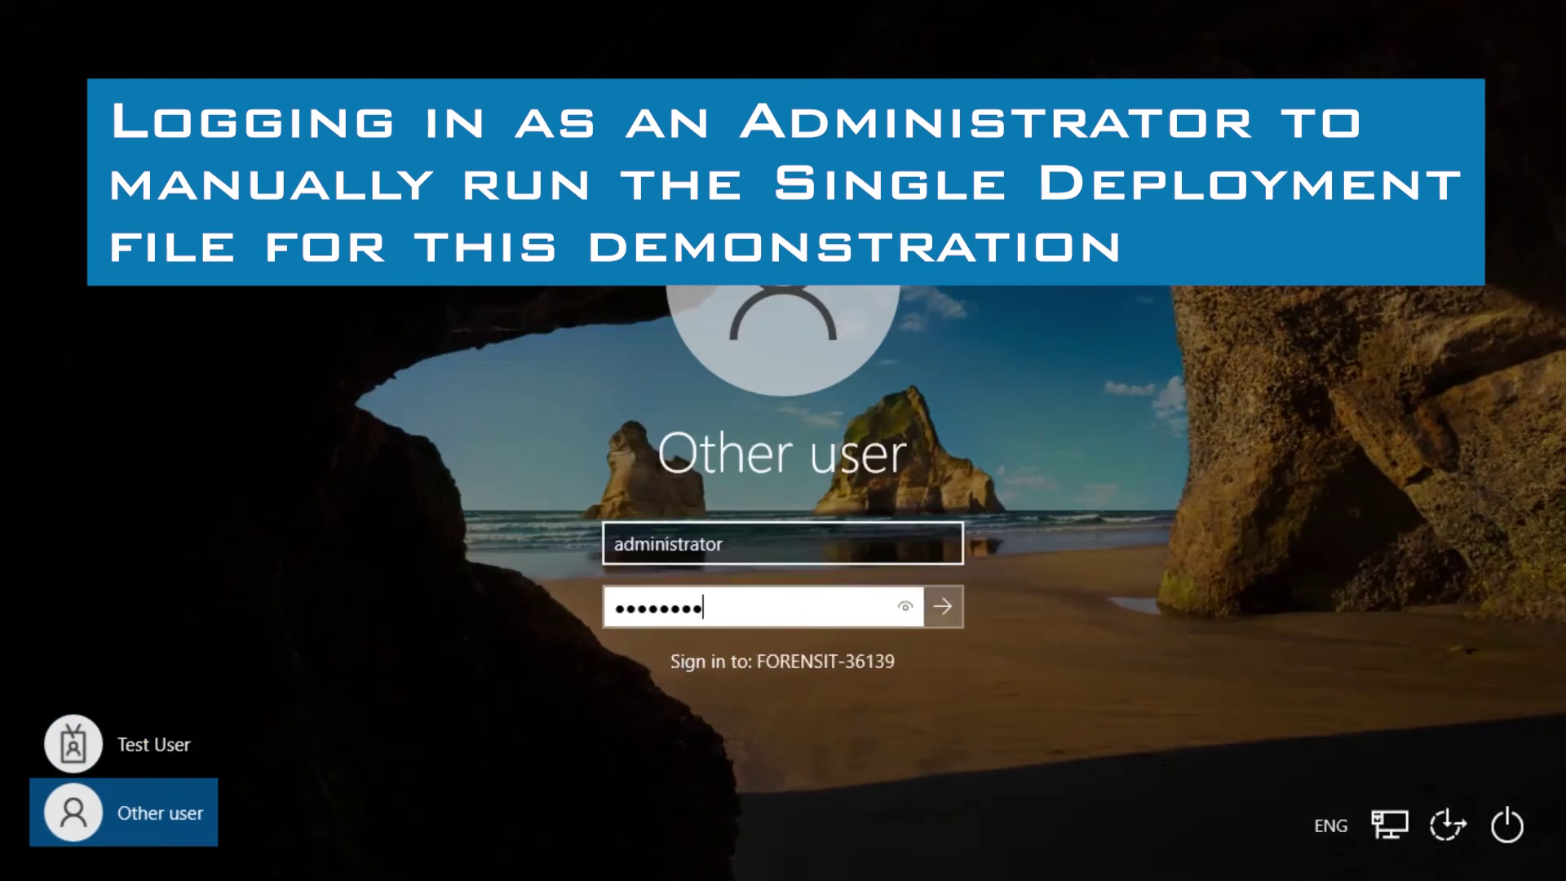
type("•")
key("Return")
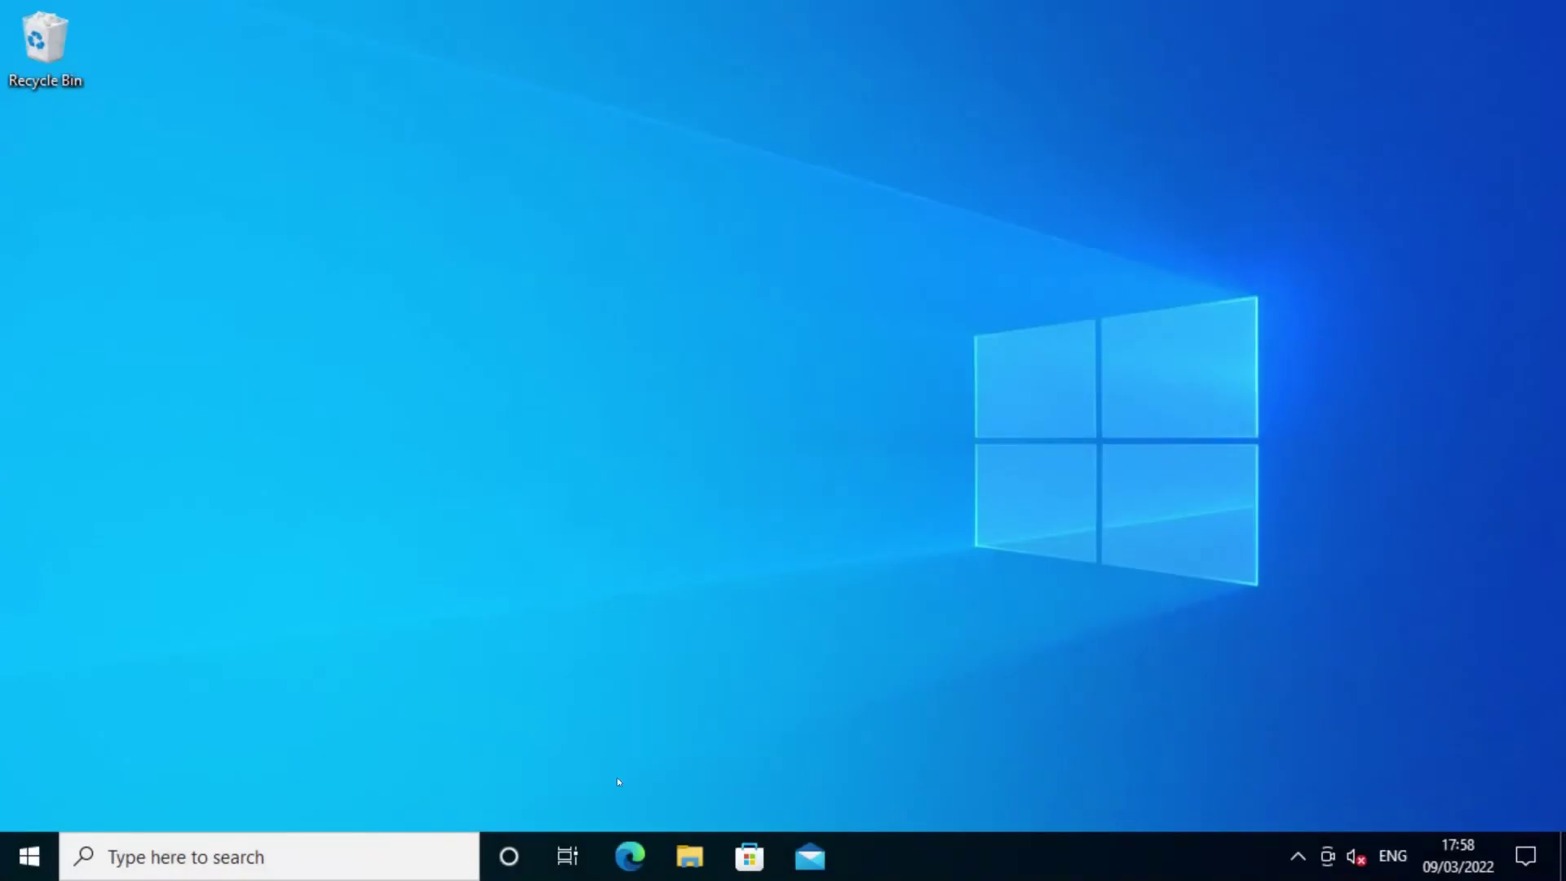
left_click(689, 856)
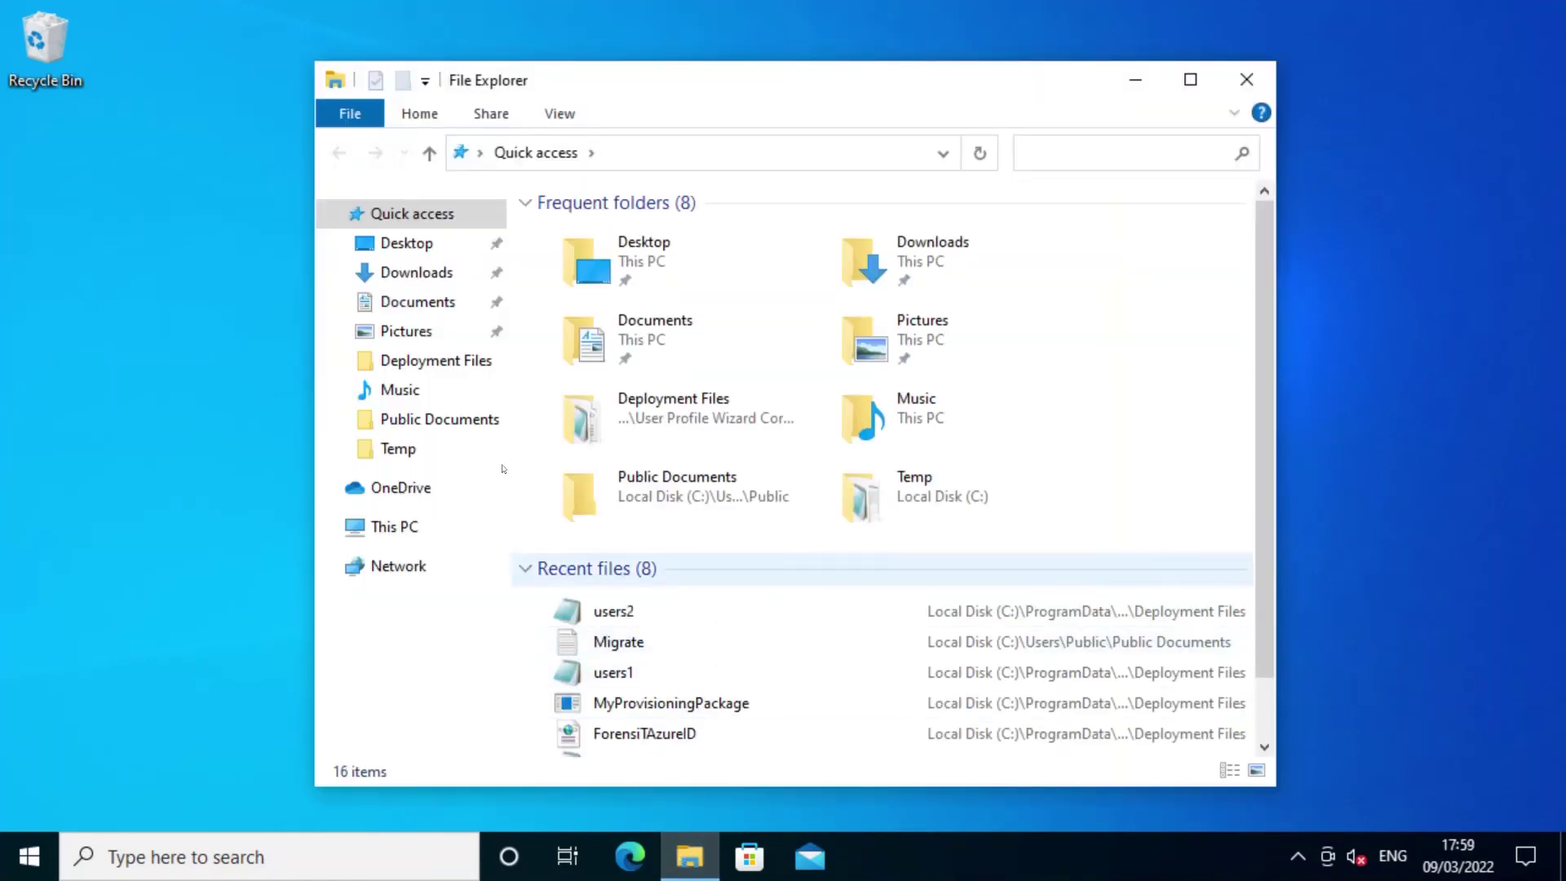
Run Migrate-Azure2Azure from C:\AzureDemo and close the sign-out notice so the PC restarts.
left_click(395, 527)
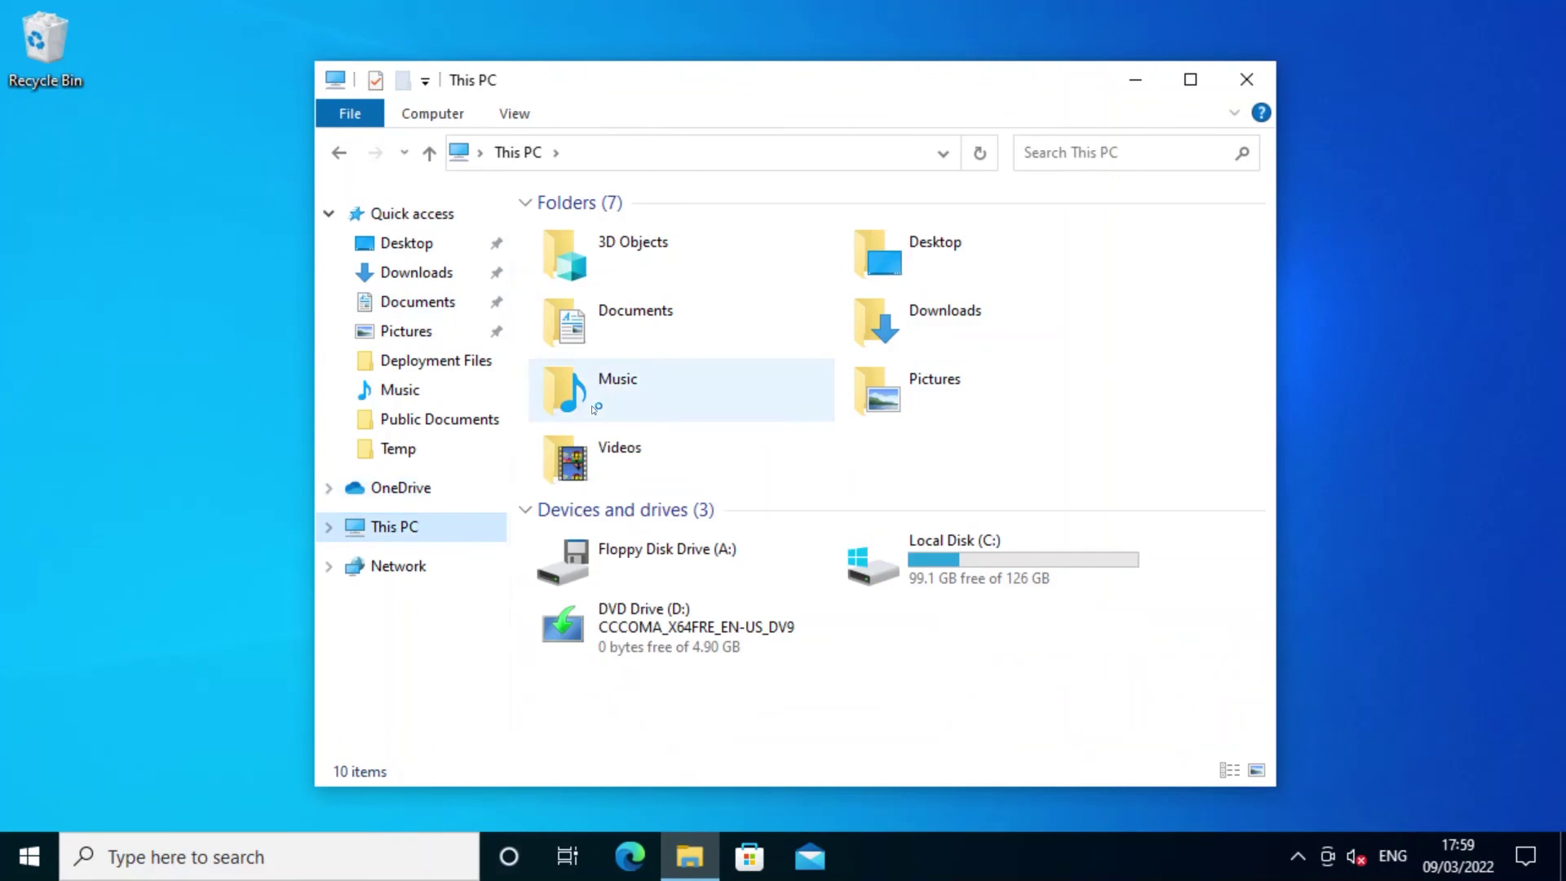
double_click(938, 564)
double_click(594, 238)
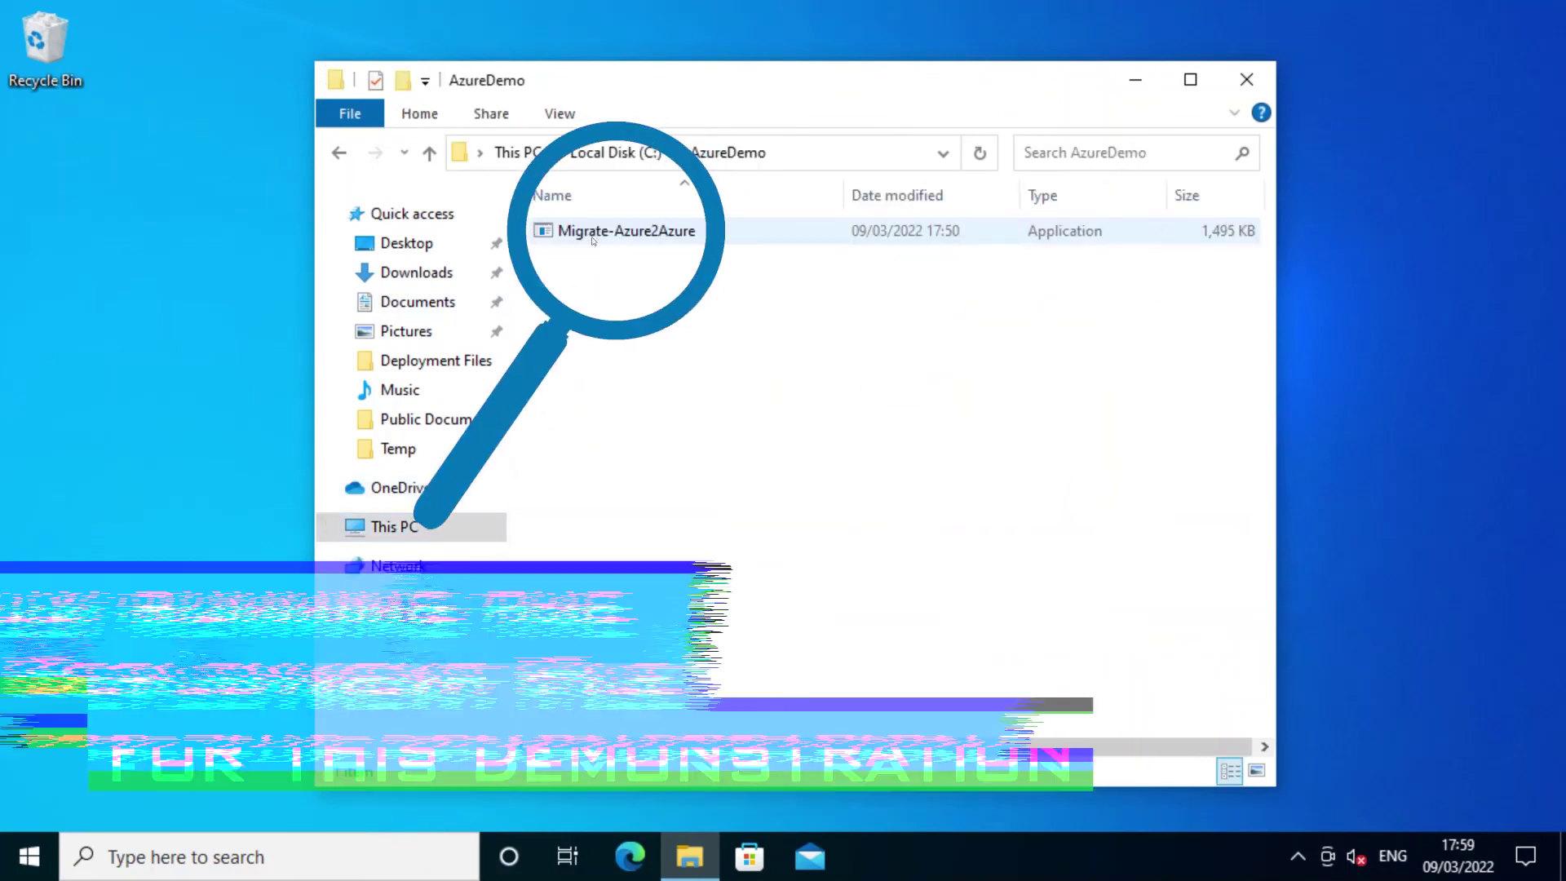
double_click(592, 235)
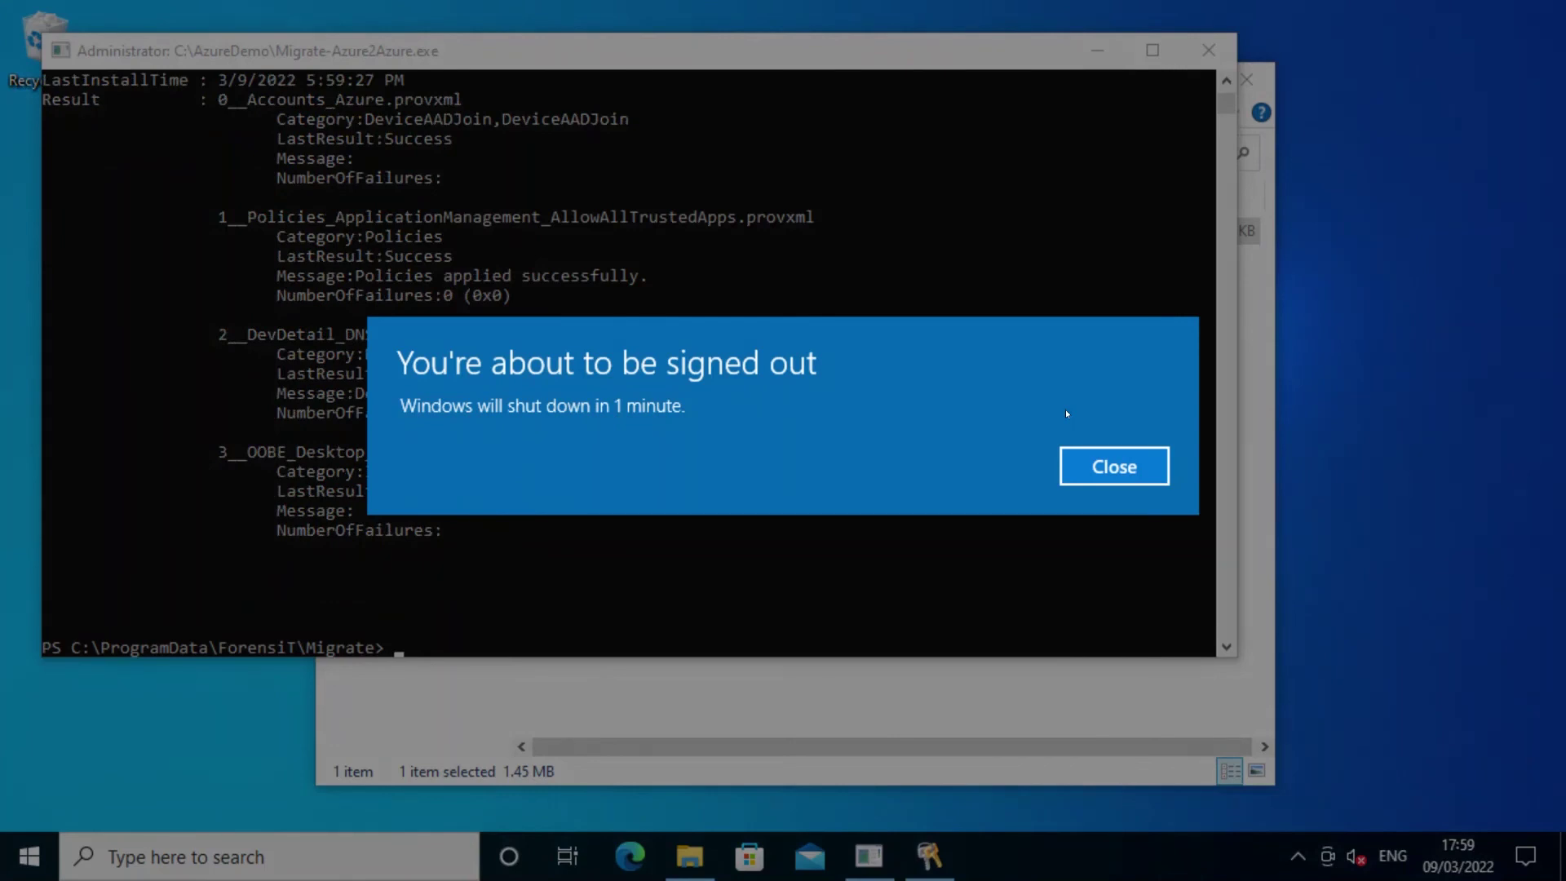
left_click(1114, 466)
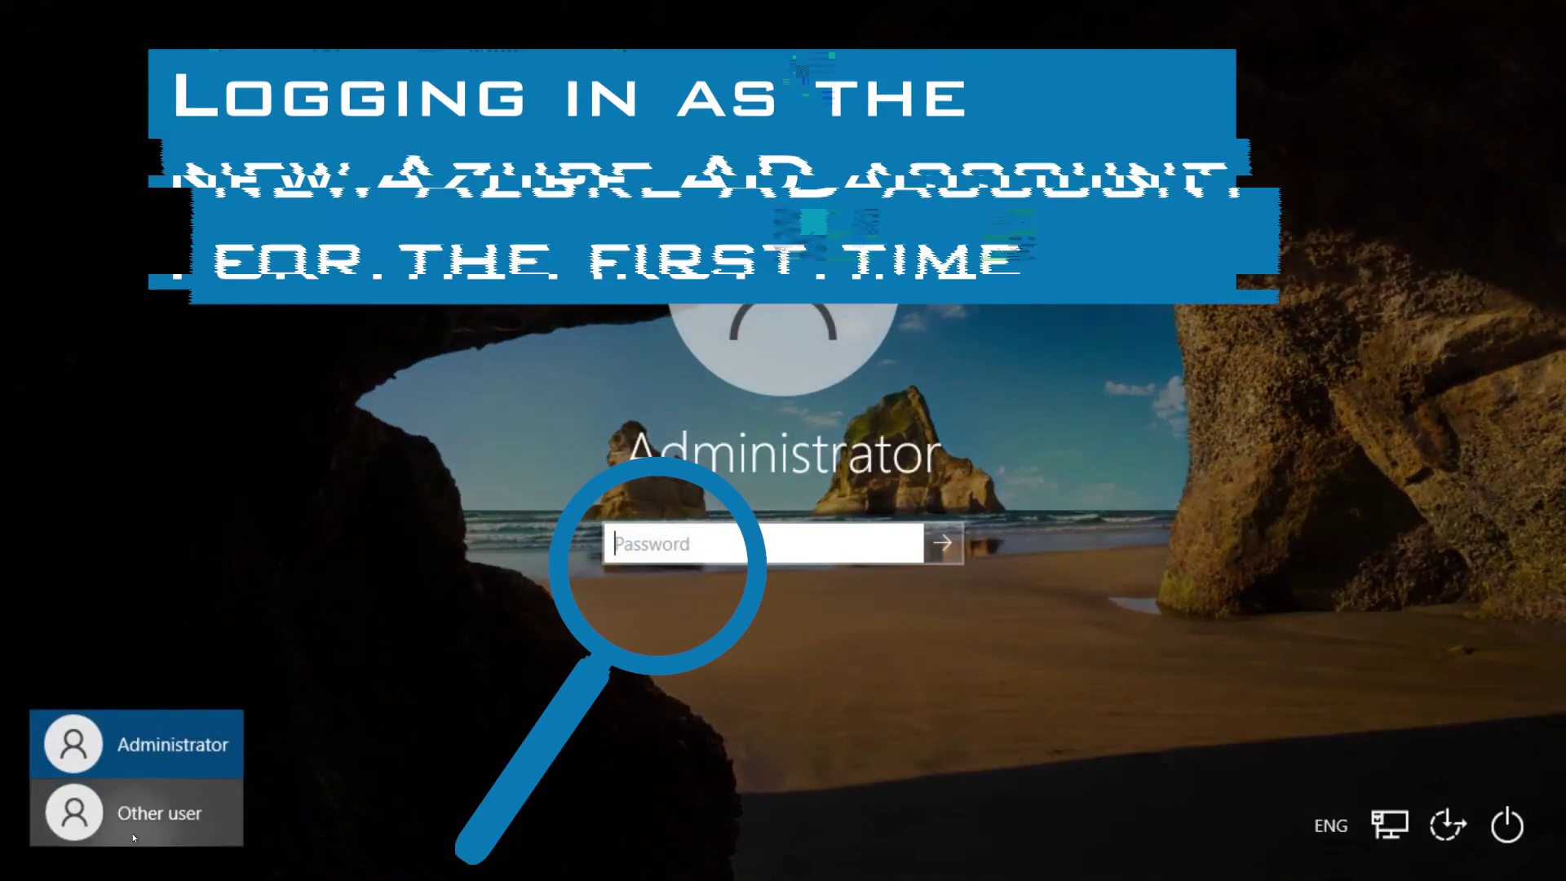
Sign in as Other user with the new tenant account's e-mail and password.
left_click(136, 812)
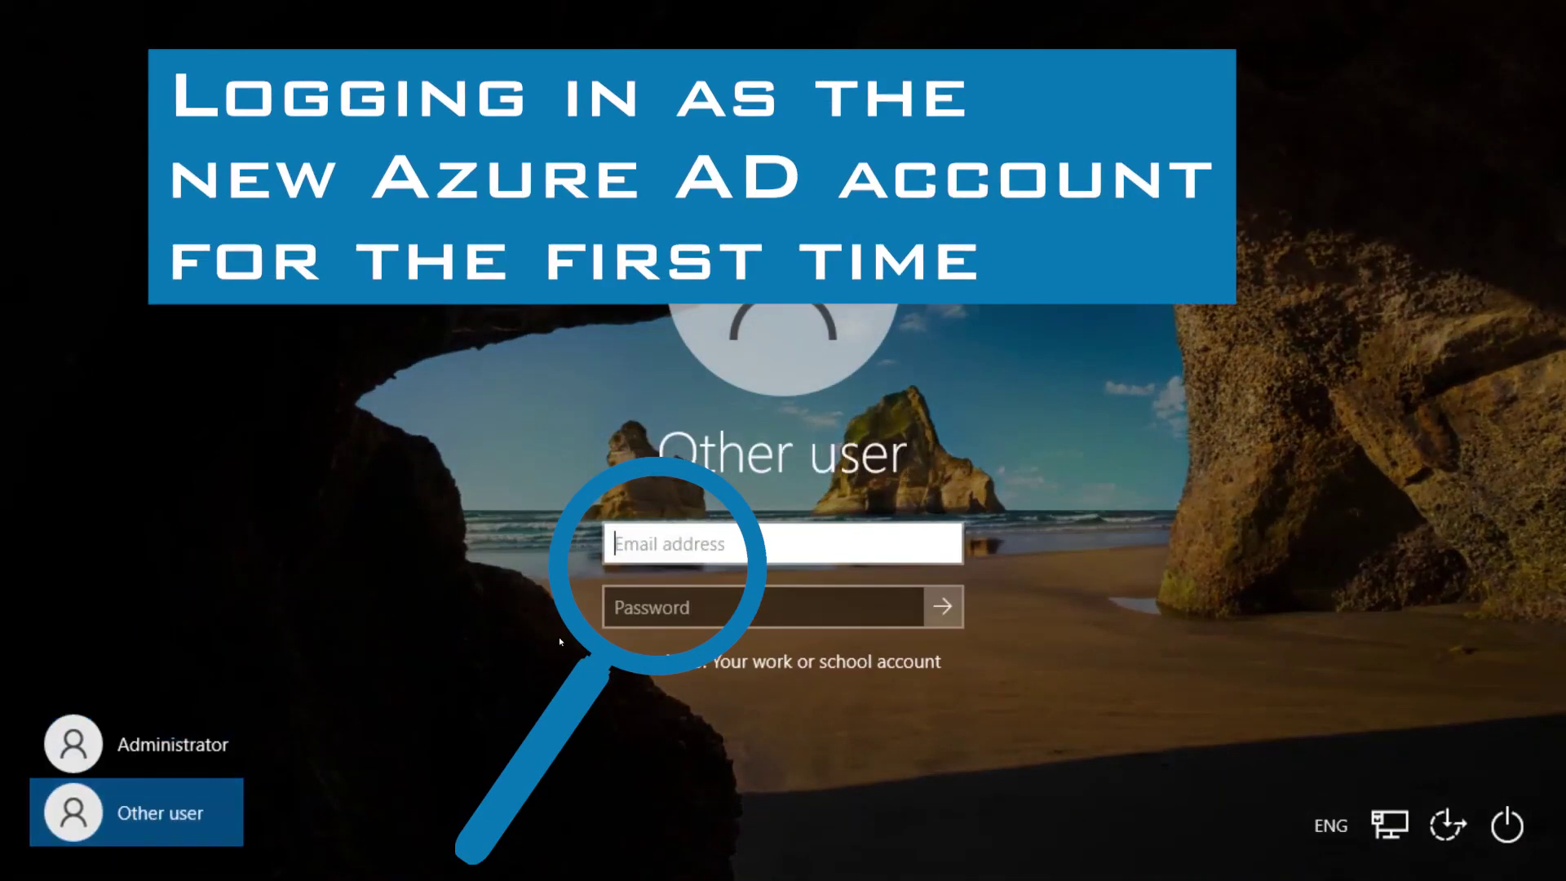
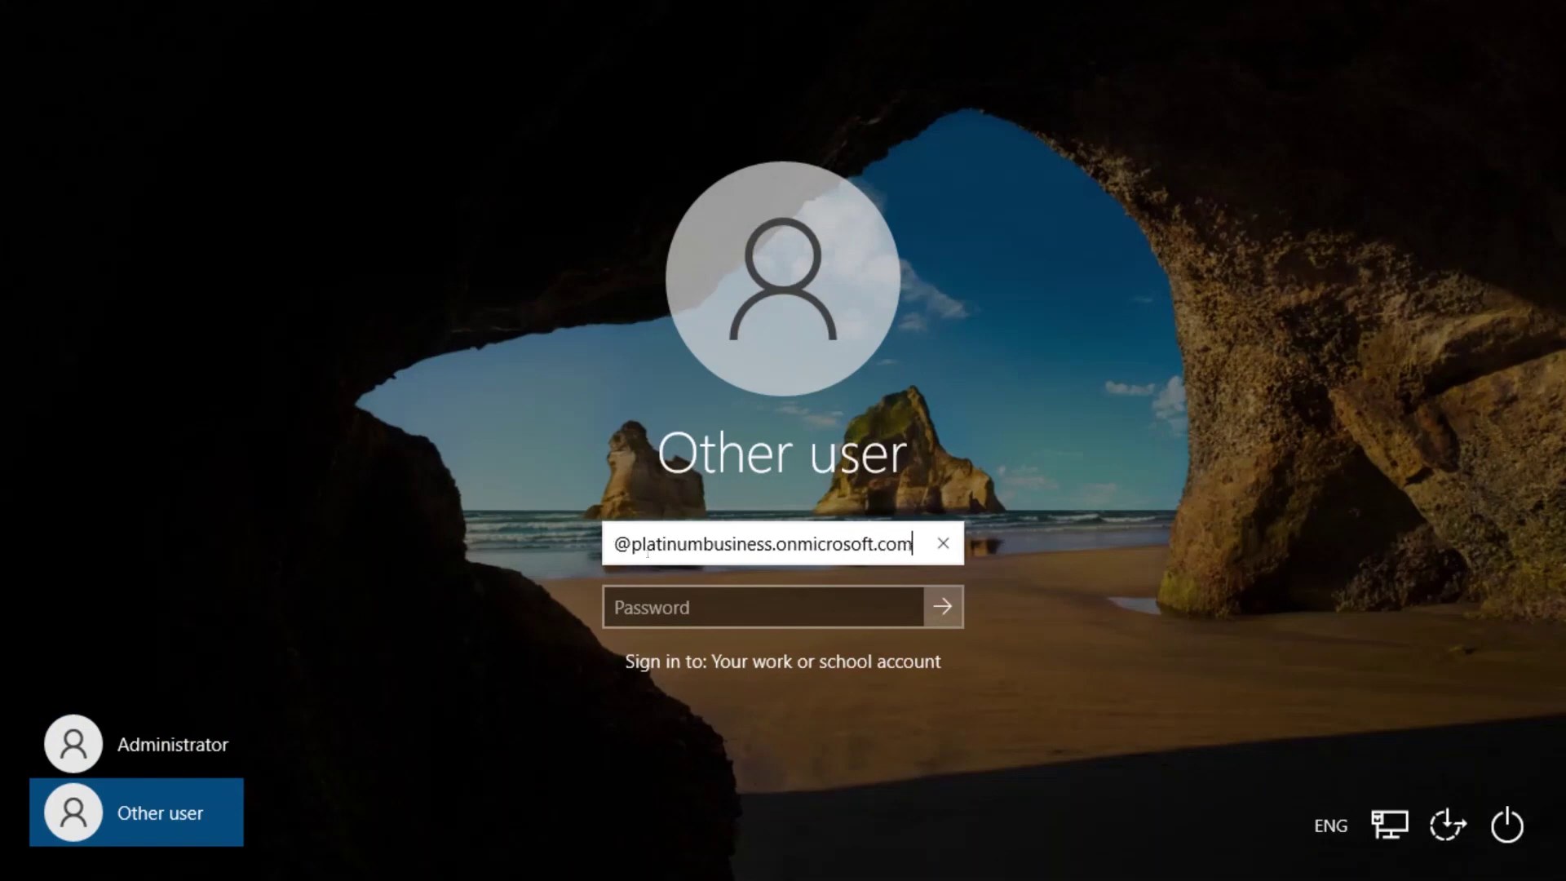
key("Tab")
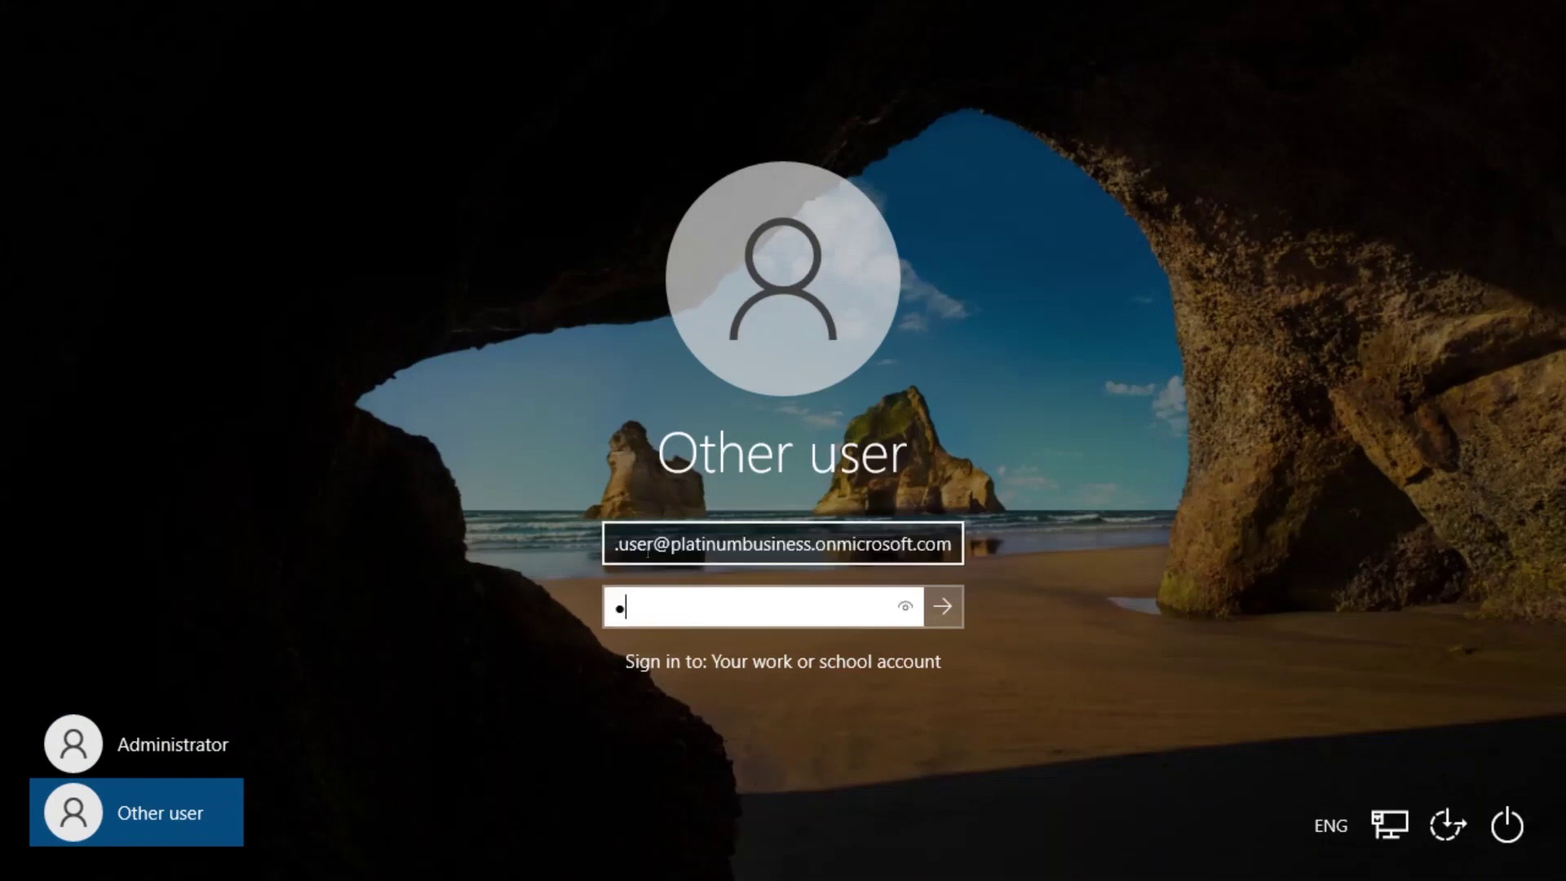
type("••••••••••••••")
key("Return")
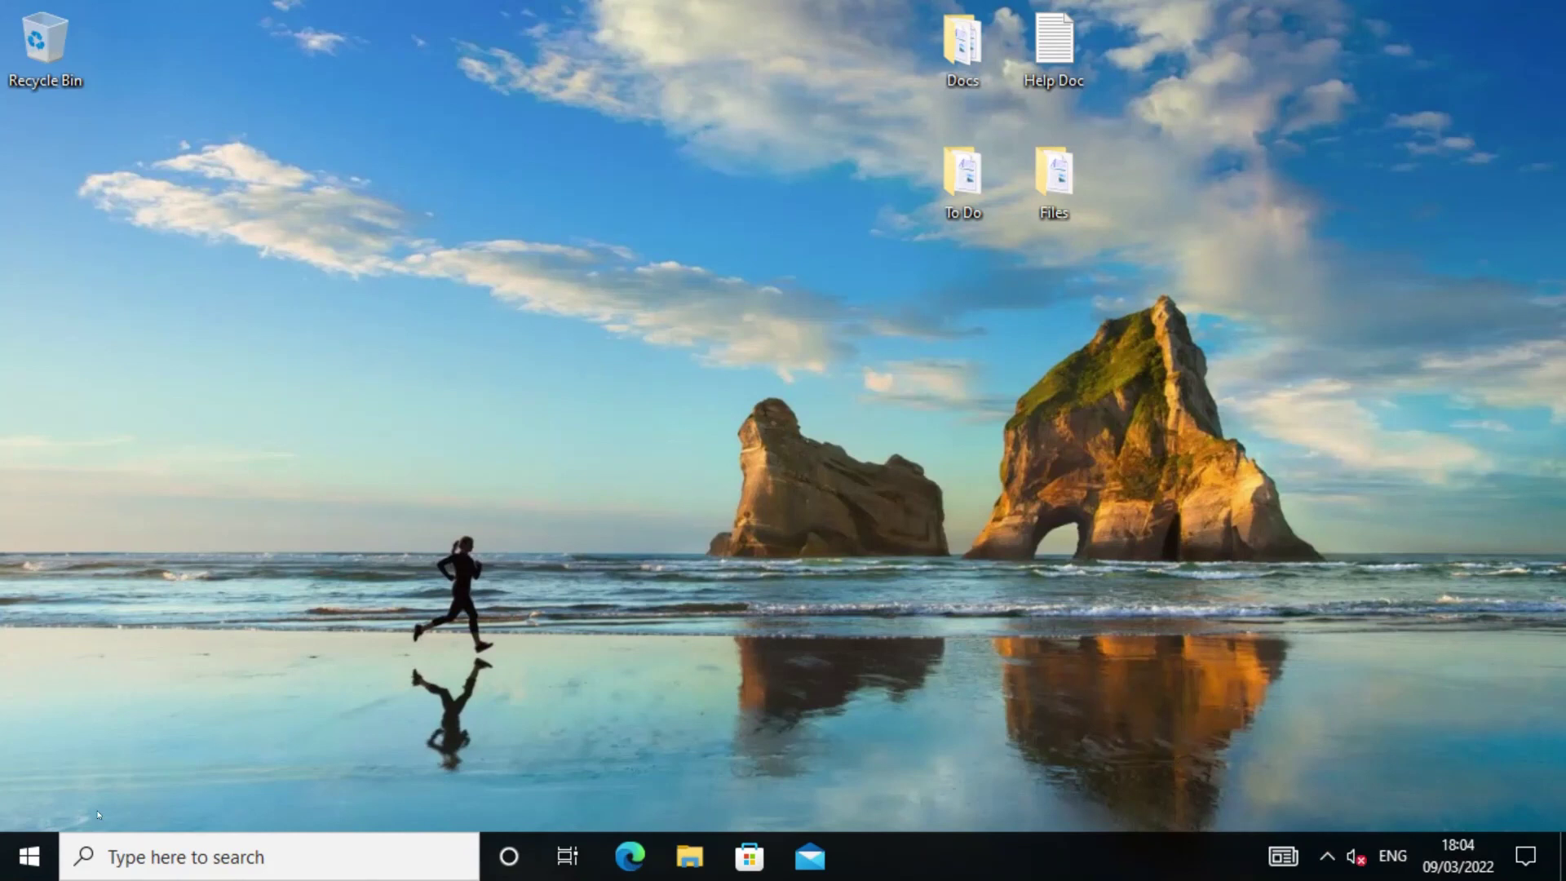
key("super+i")
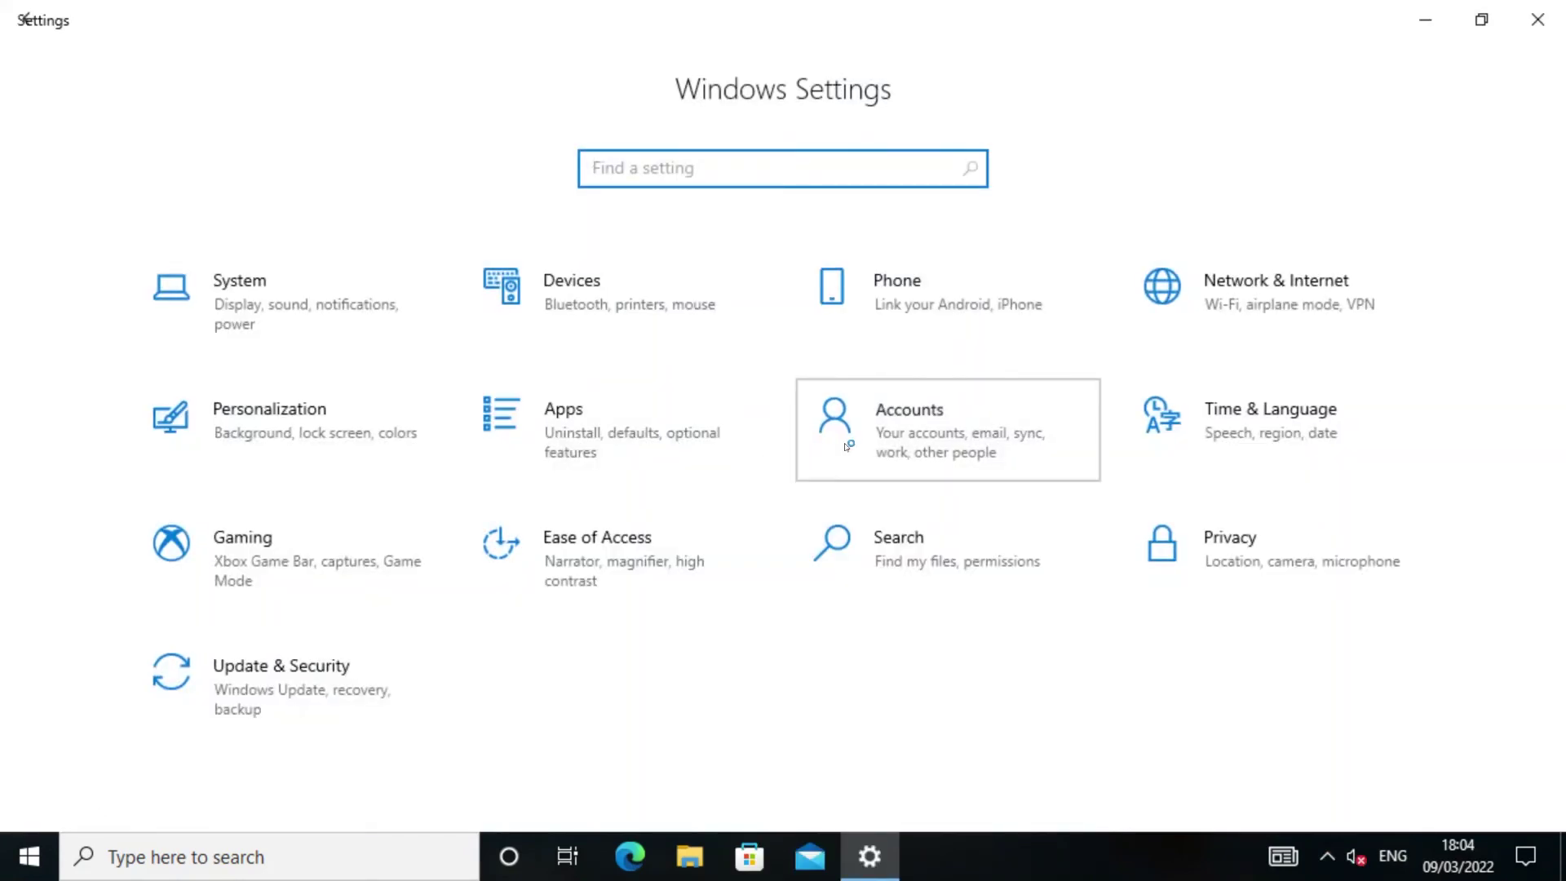
Go to Accounts > Access work or school to view the Platinum Business Systems Ltd connection.
left_click(847, 446)
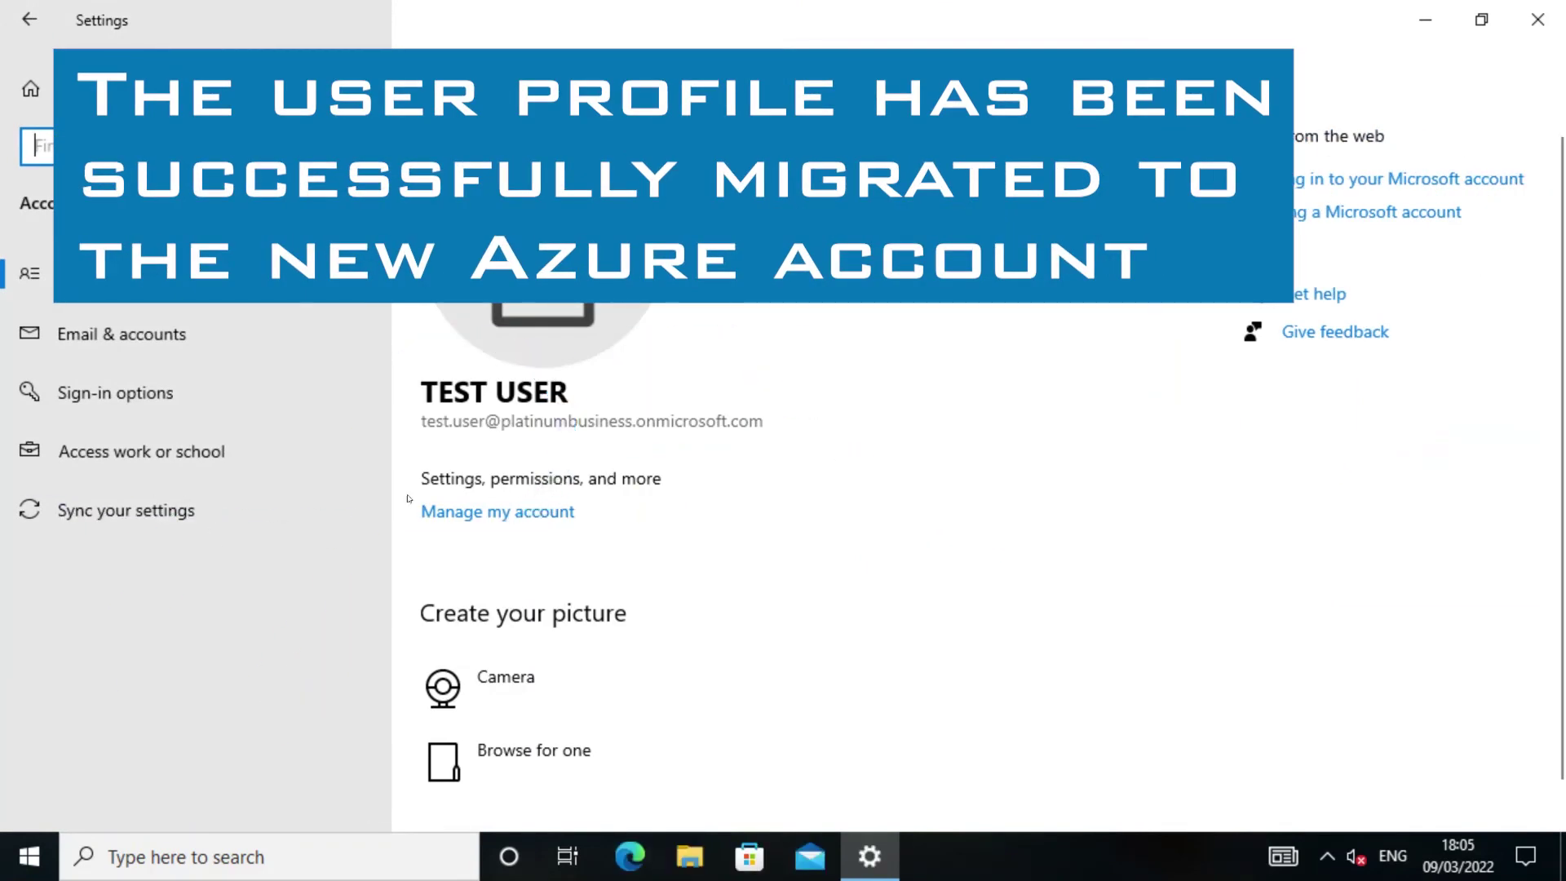
left_click(101, 468)
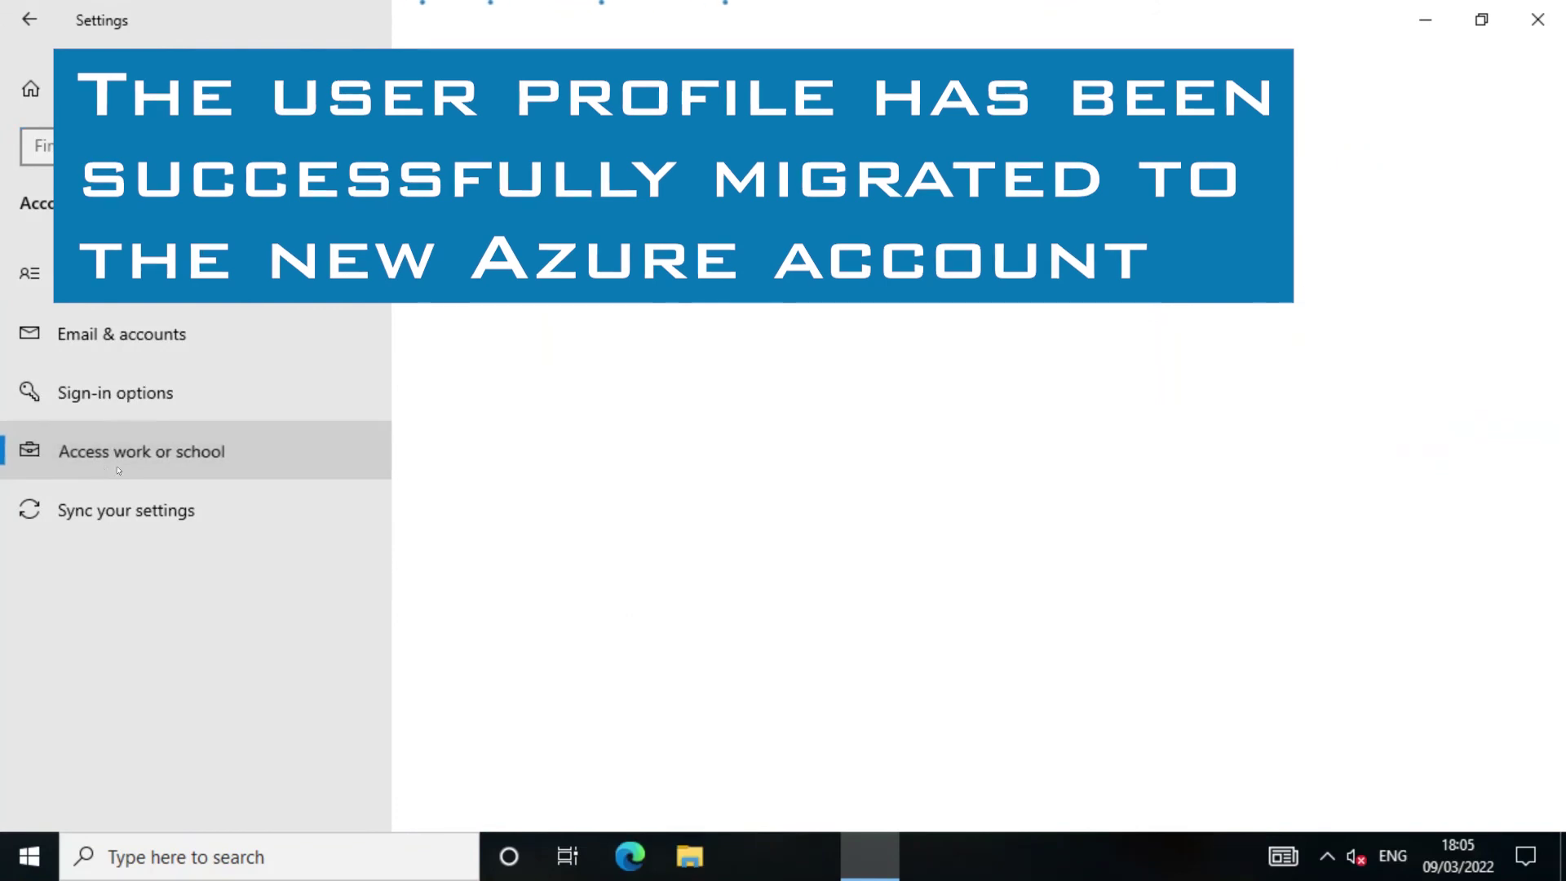